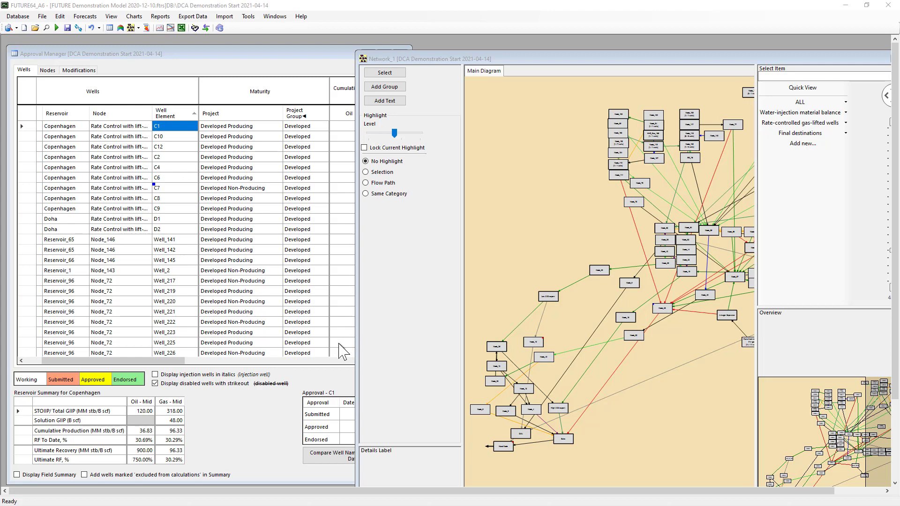
# Open the properties of well C1 and review its basic well data and oil decline data
pyautogui.doubleClick(173, 127)
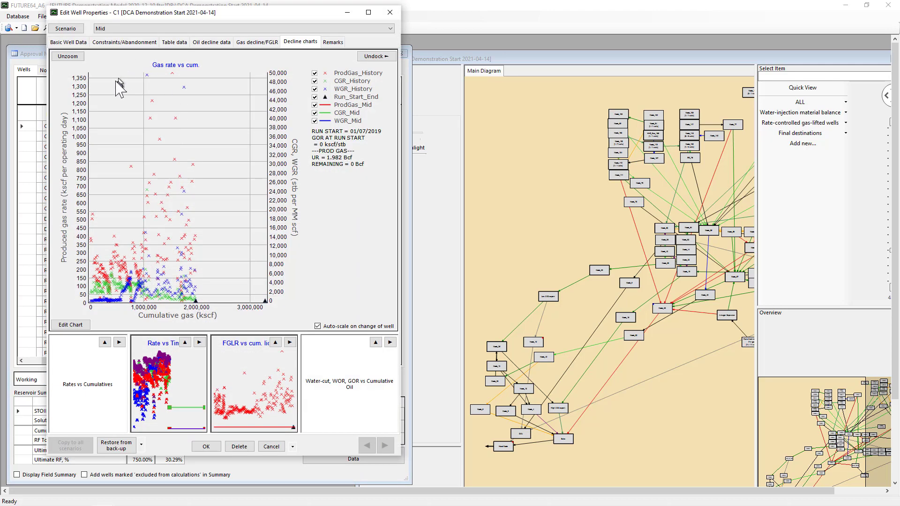
pyautogui.click(76, 42)
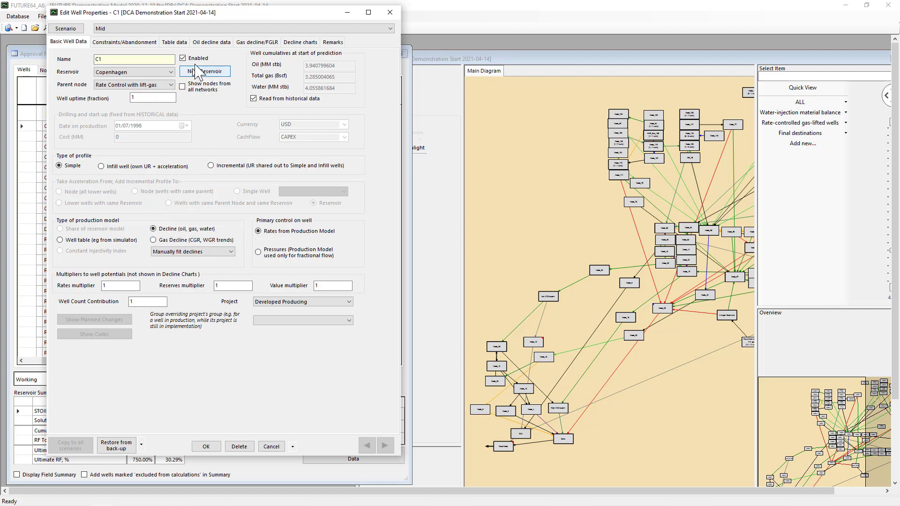
pyautogui.click(206, 43)
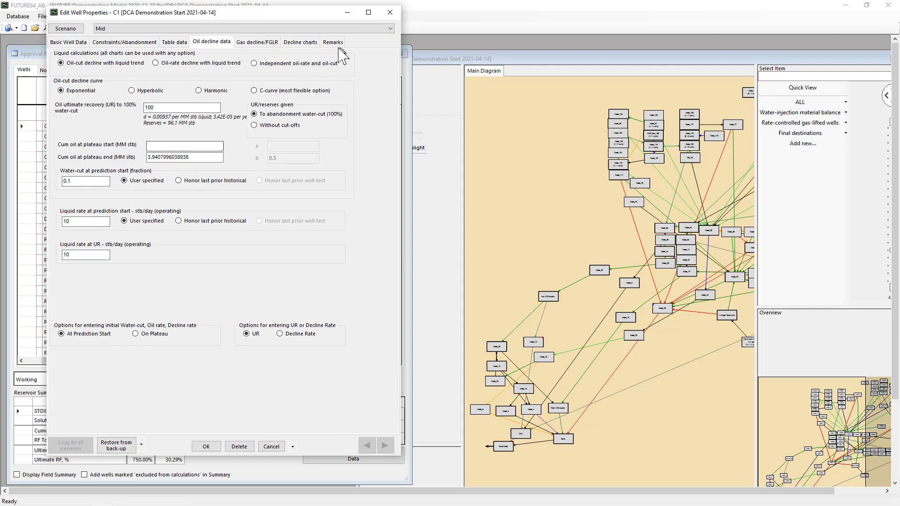
# Undock the oil rate and water-cut, WOR, GOR versus cumulative oil charts and place them beside the well properties
pyautogui.click(294, 42)
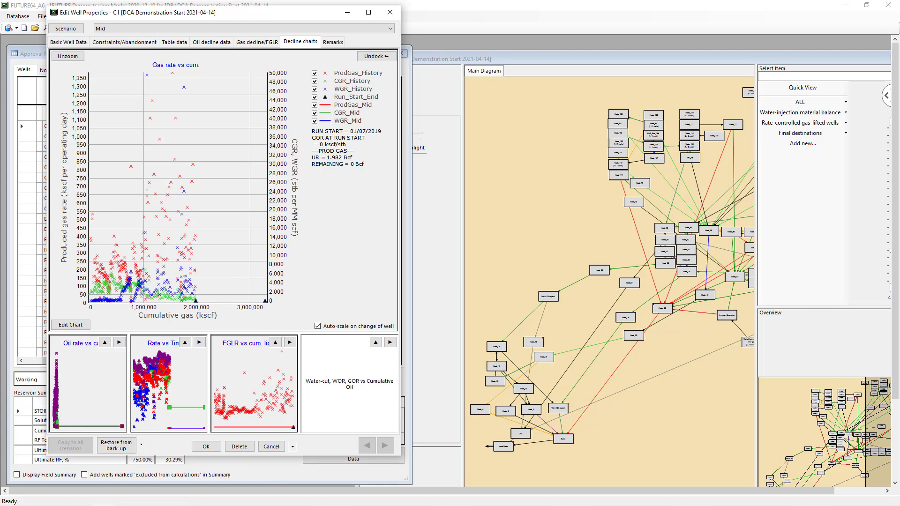
pyautogui.click(120, 344)
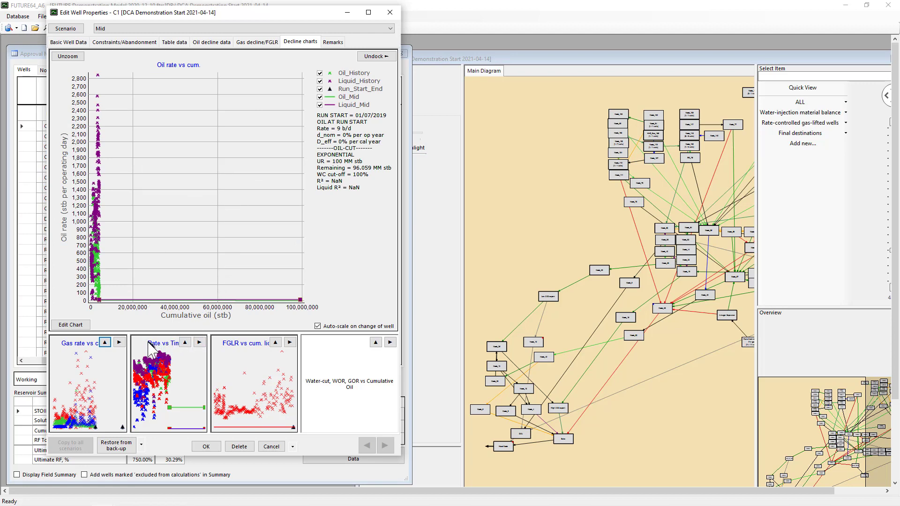
pyautogui.click(377, 56)
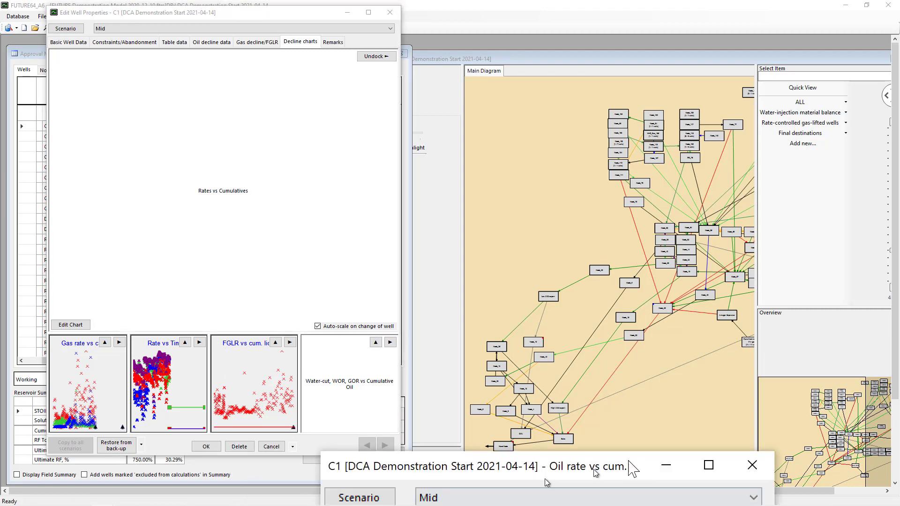
pyautogui.moveTo(629, 469); pyautogui.dragTo(561, 19)
pyautogui.click(530, 461)
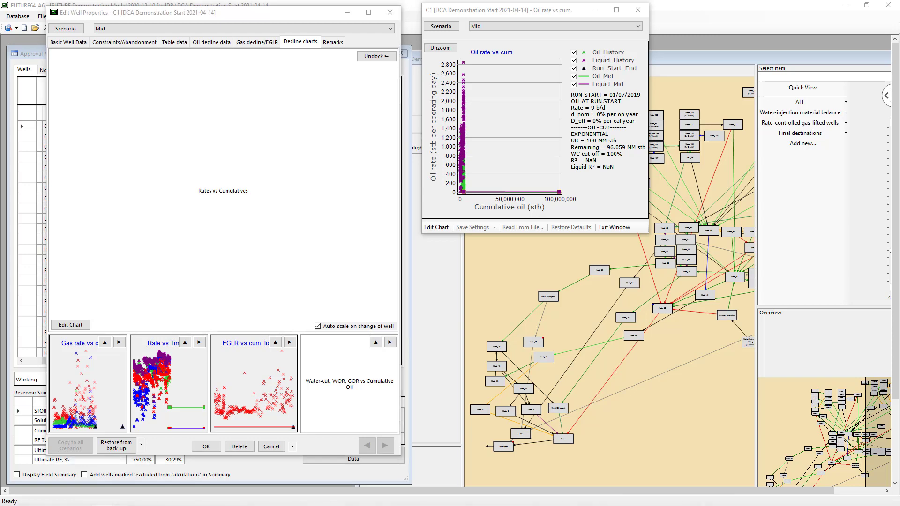
pyautogui.moveTo(751, 315); pyautogui.dragTo(490, 267)
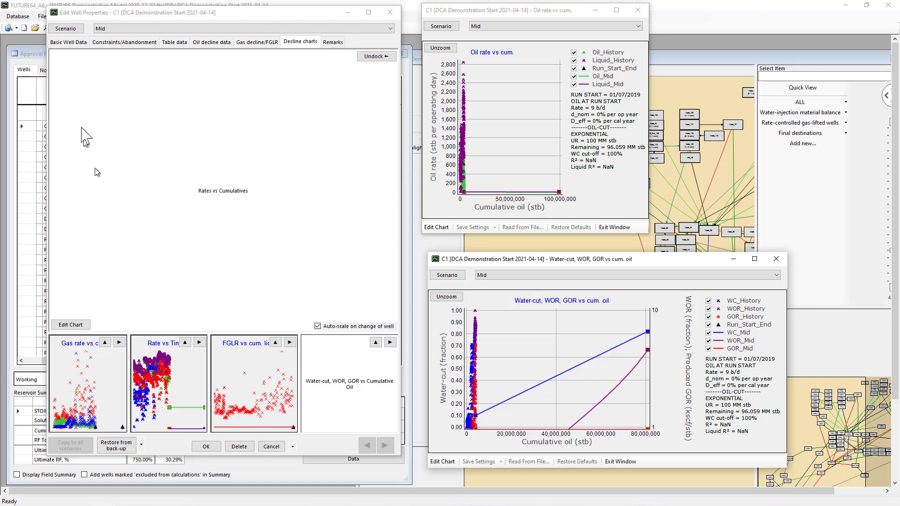
# Set well C1's oil, gas and water decline model to autofit declines to historical data
pyautogui.click(75, 43)
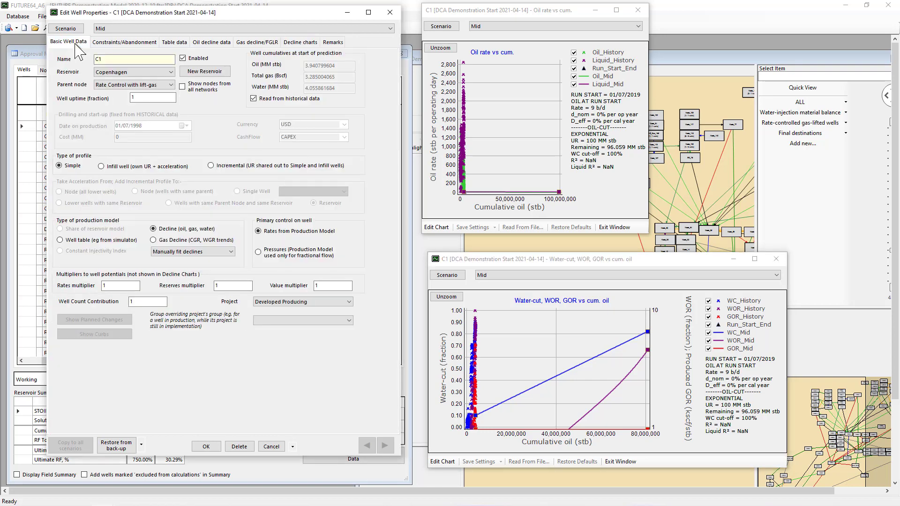
pyautogui.click(235, 253)
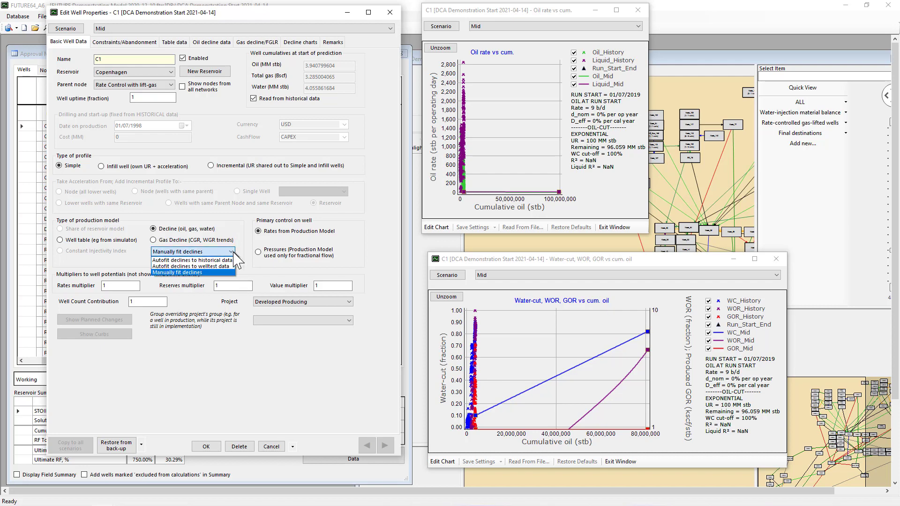
pyautogui.click(214, 260)
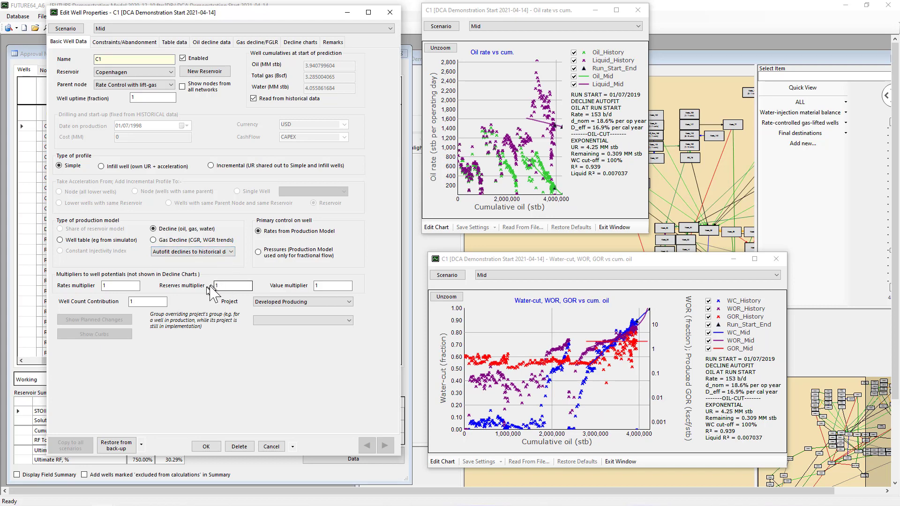
# Compare oil-rate decline with independent oil-rate and oil-cut calculations, using the latter with a hyperbolic oil-cut curve and b of 0.6
pyautogui.click(207, 42)
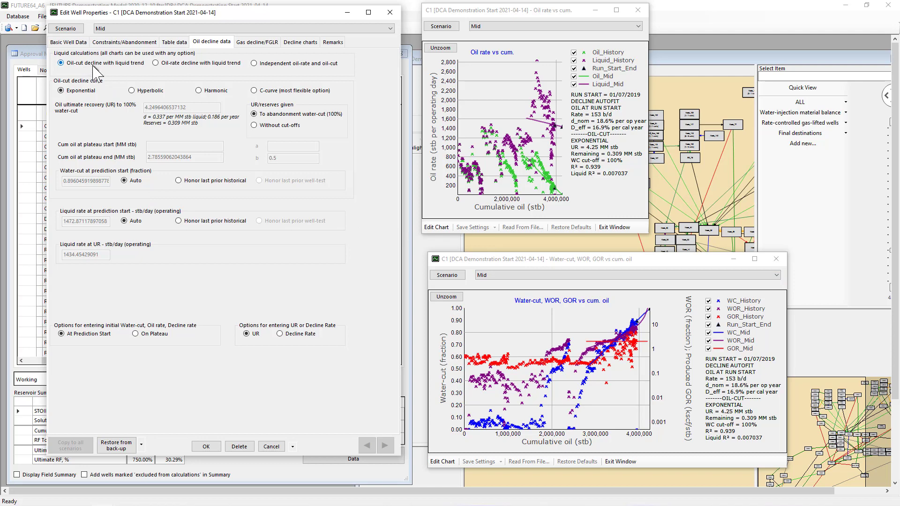
pyautogui.click(156, 64)
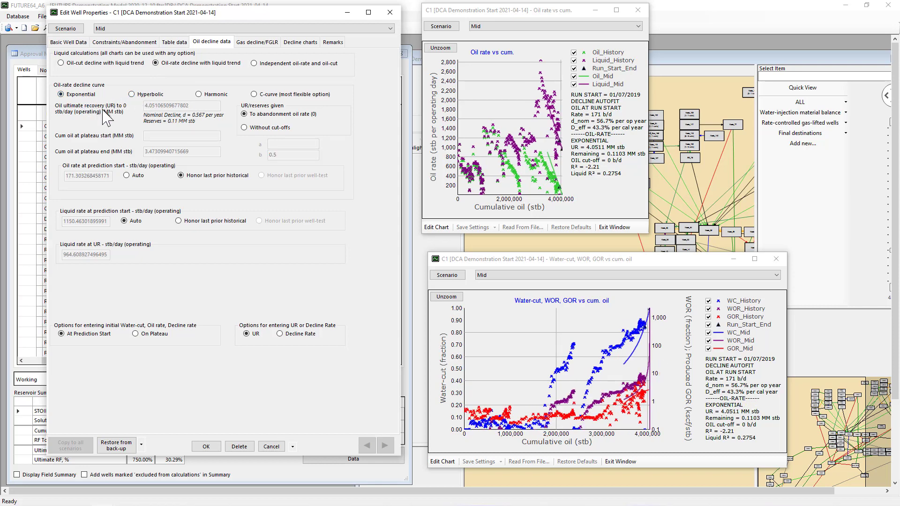
pyautogui.click(254, 64)
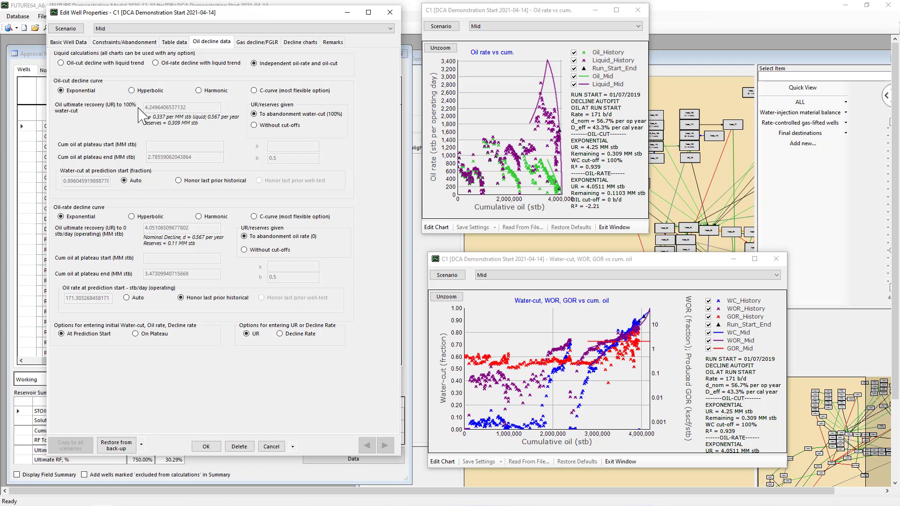
pyautogui.click(140, 93)
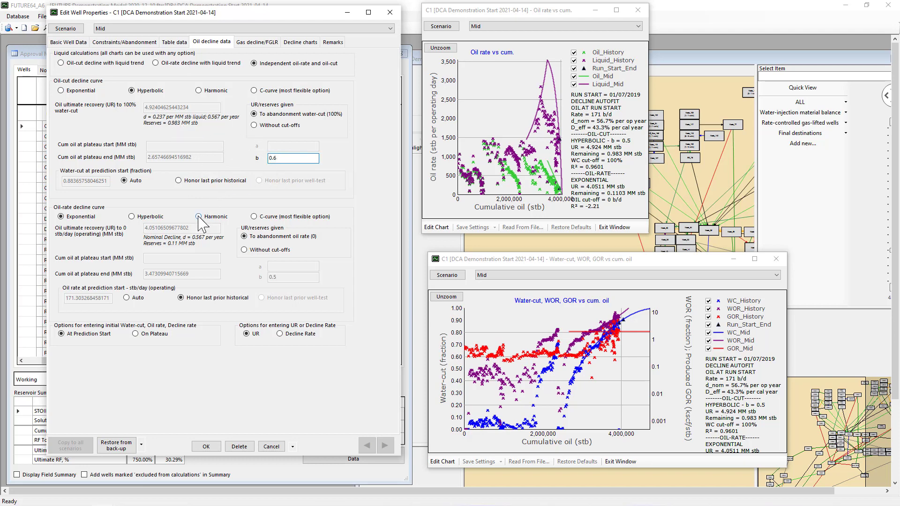
pyautogui.click(149, 94)
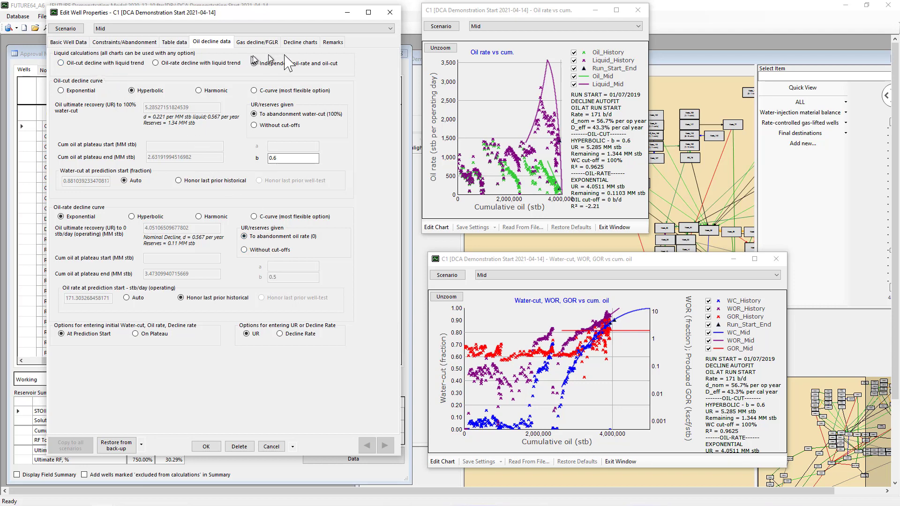
# Review the gas decline settings and undock the gas rate versus cumulative and Rate vs Time charts
pyautogui.click(256, 43)
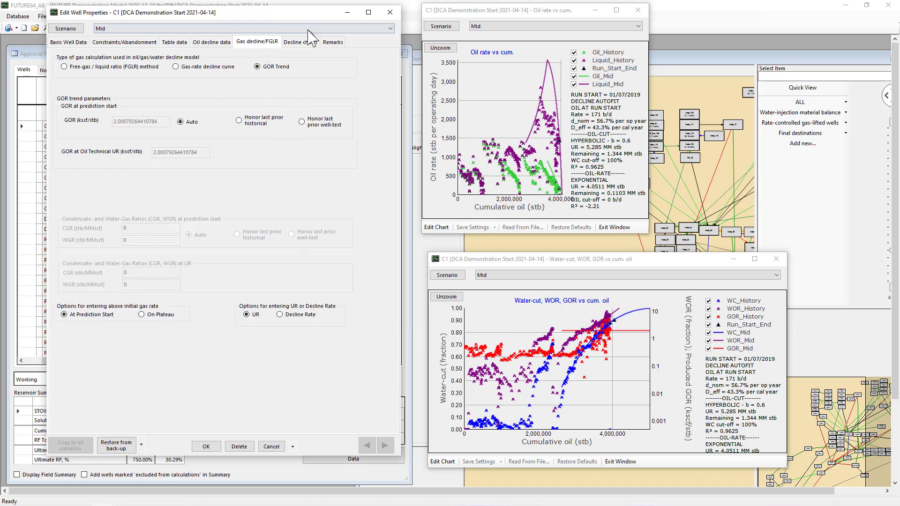
pyautogui.click(300, 42)
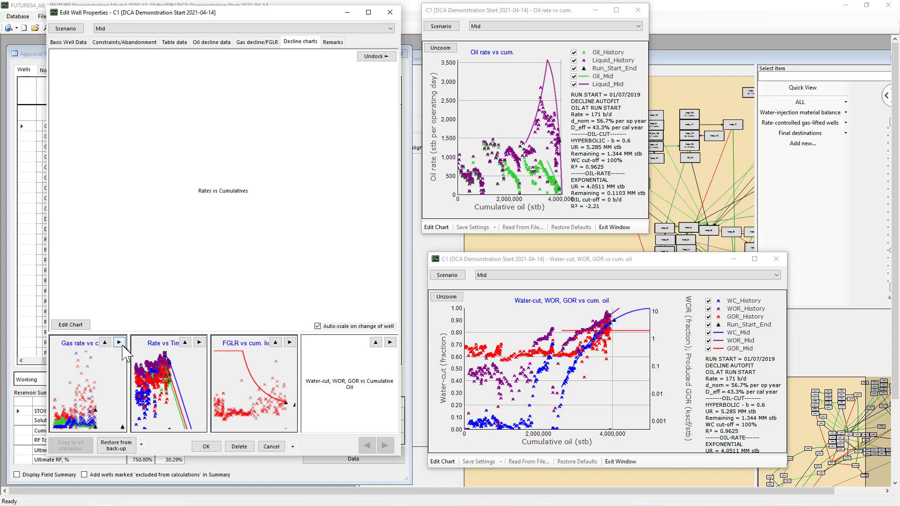
pyautogui.click(104, 342)
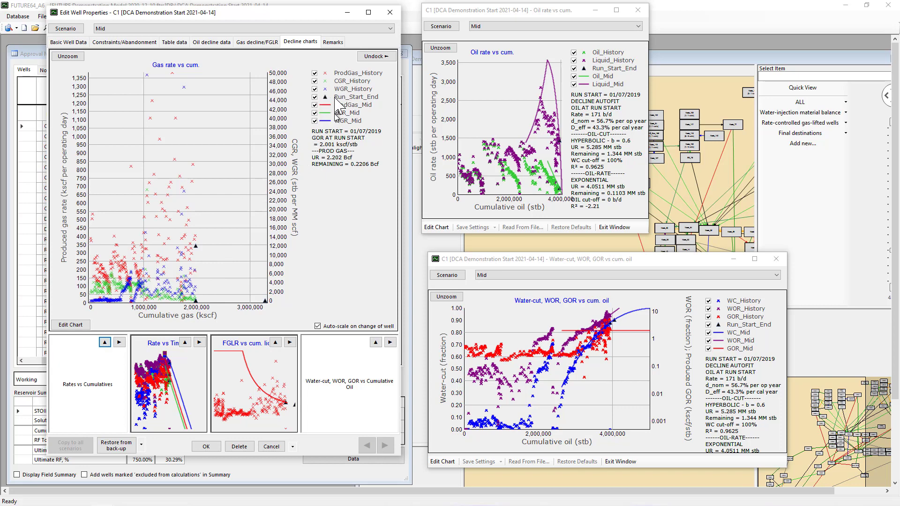
pyautogui.click(376, 57)
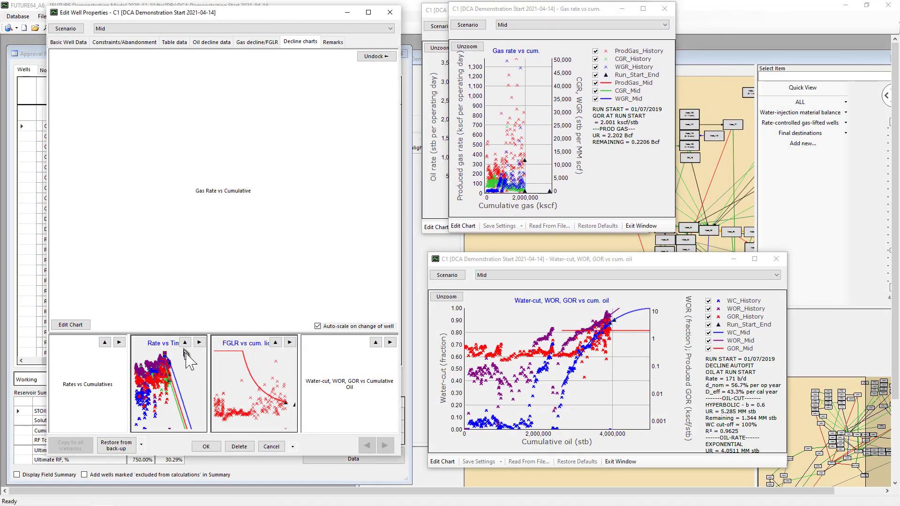
pyautogui.click(199, 342)
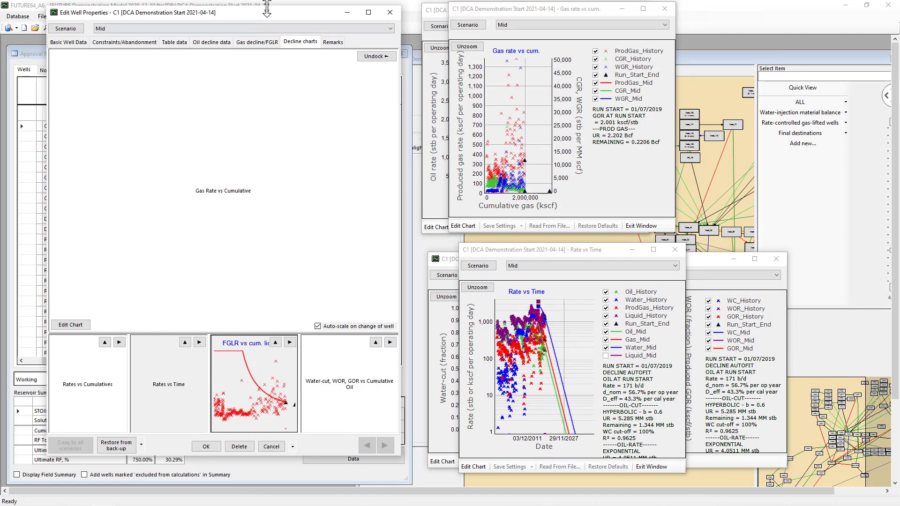
# Try the gas-rate decline curve as the gas calculation type and return to GOR Trend
pyautogui.click(257, 42)
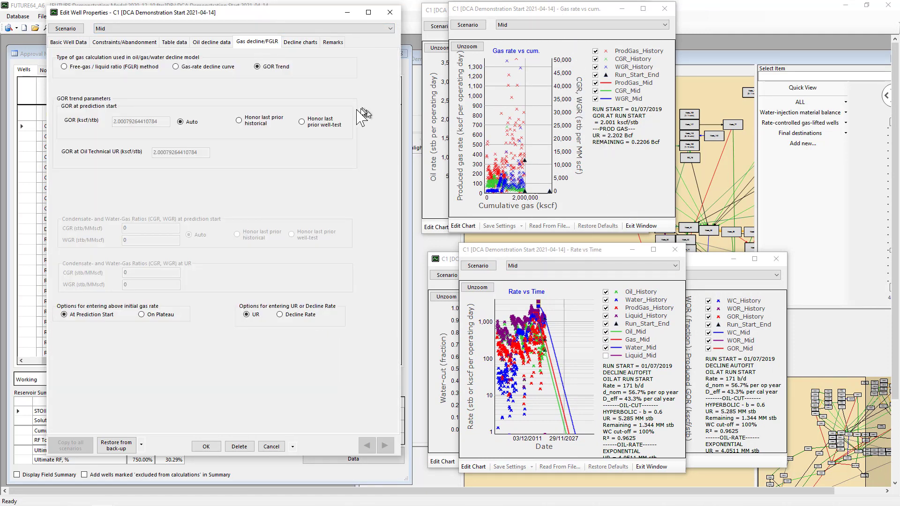
pyautogui.click(193, 66)
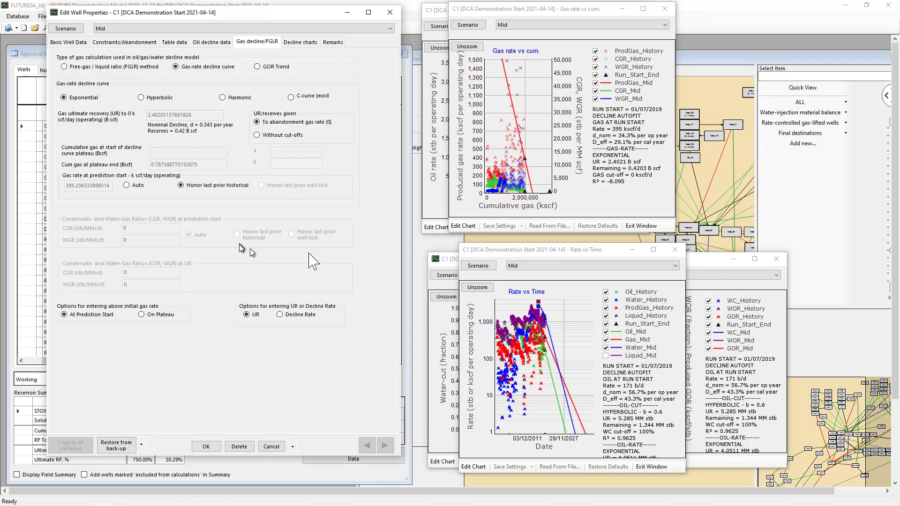
pyautogui.click(258, 66)
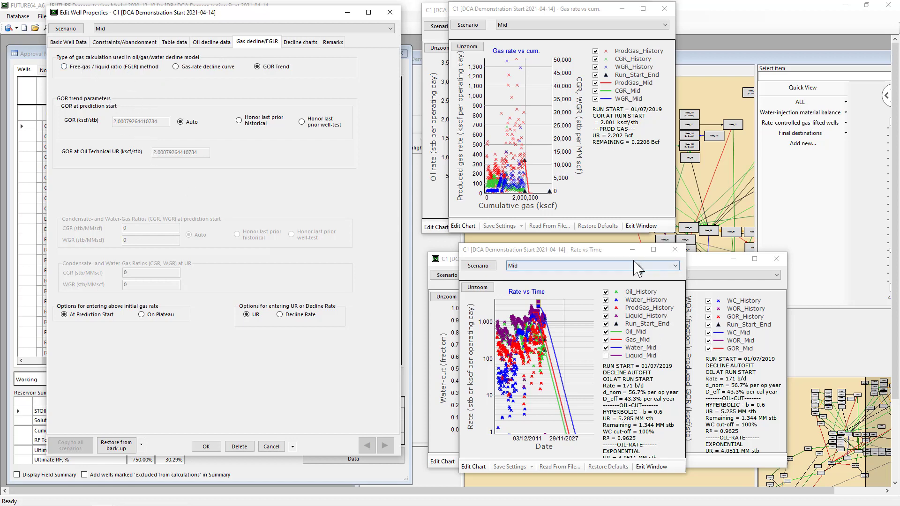
# Move the Rate vs Time chart off the water-cut chart and bring the oil rate chart to the front
pyautogui.moveTo(621, 254); pyautogui.dragTo(268, 291)
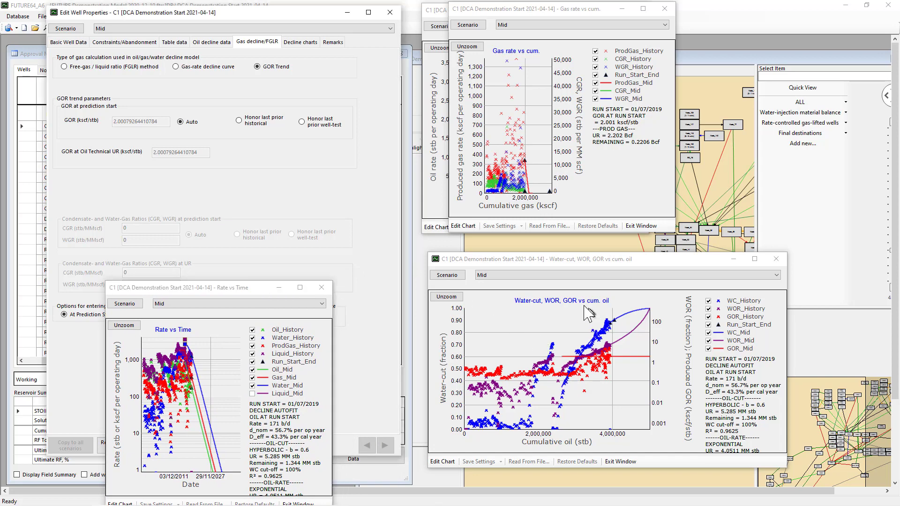
pyautogui.click(441, 202)
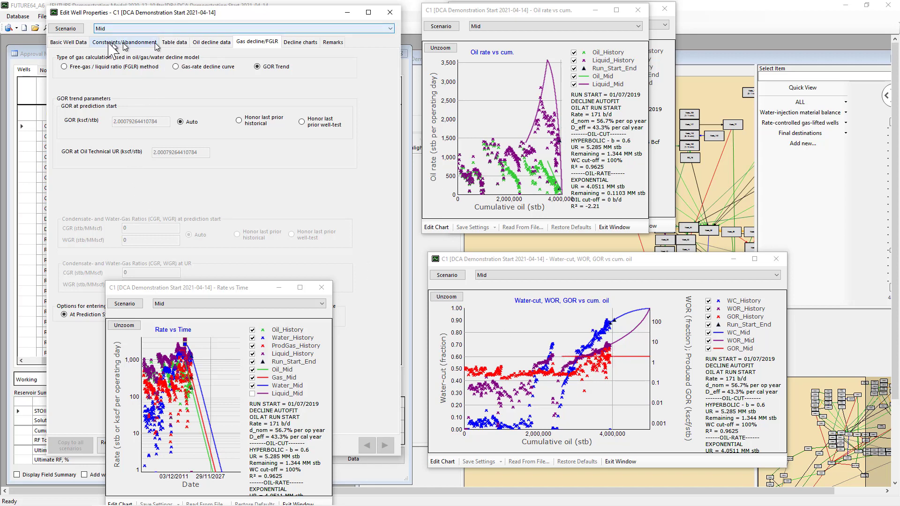
# Switch well C1's decline model to manually fit declines and close the Rate vs Time chart
pyautogui.click(69, 42)
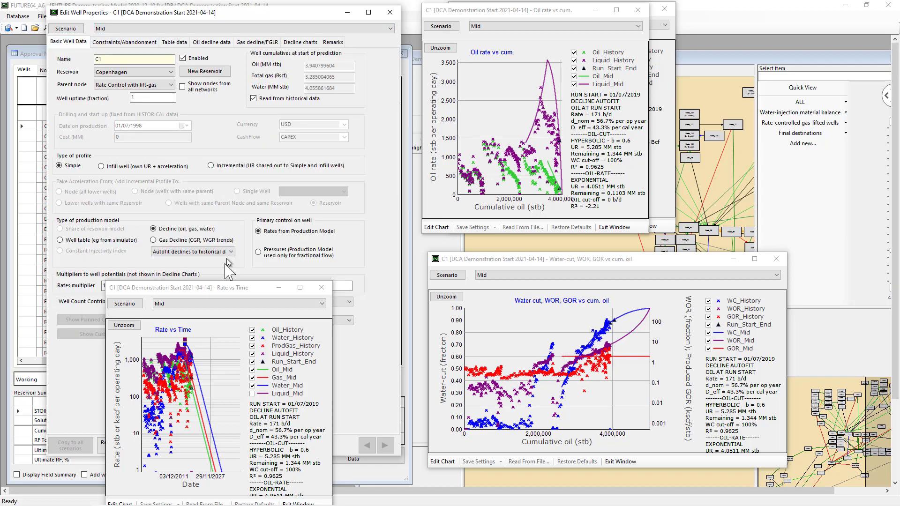
pyautogui.moveTo(225, 300); pyautogui.dragTo(145, 419)
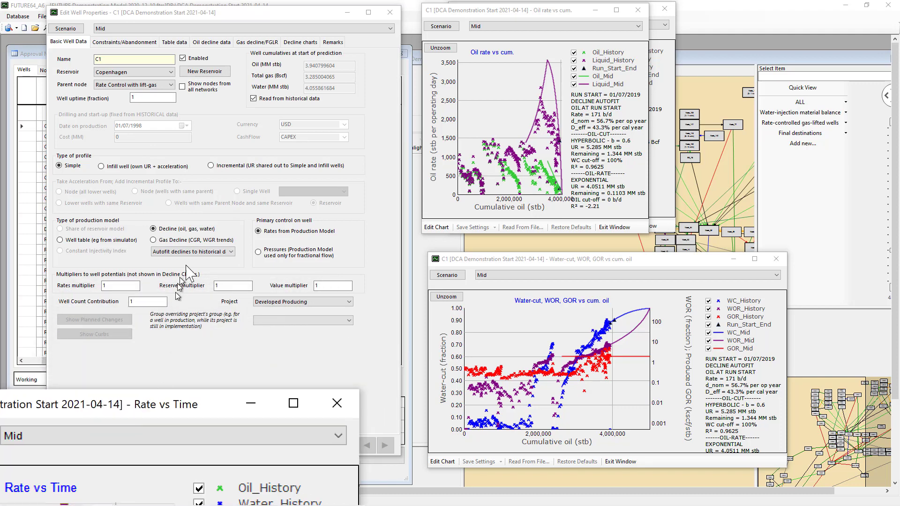
pyautogui.click(230, 252)
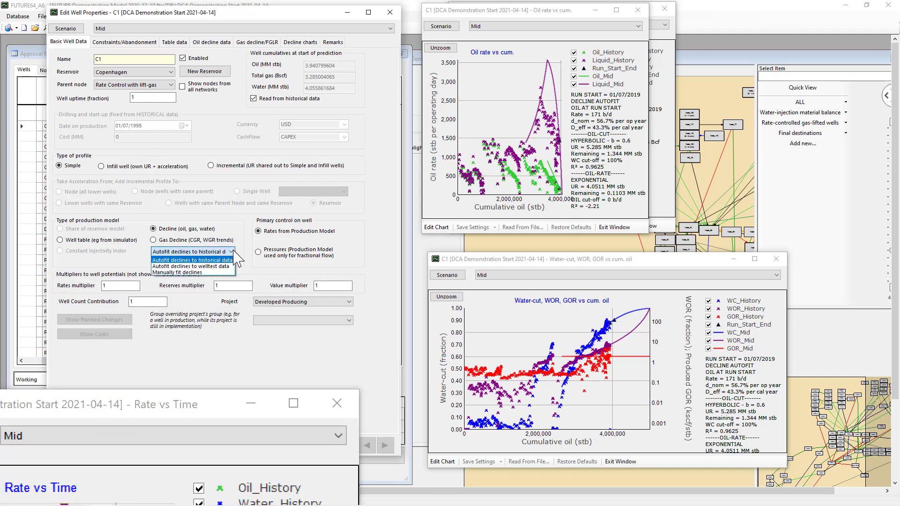
pyautogui.click(183, 273)
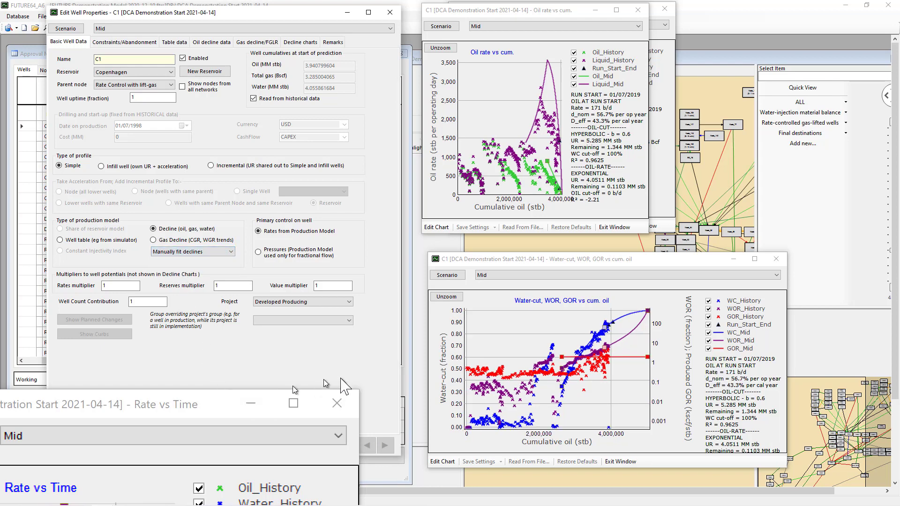
pyautogui.moveTo(226, 394); pyautogui.dragTo(227, 395)
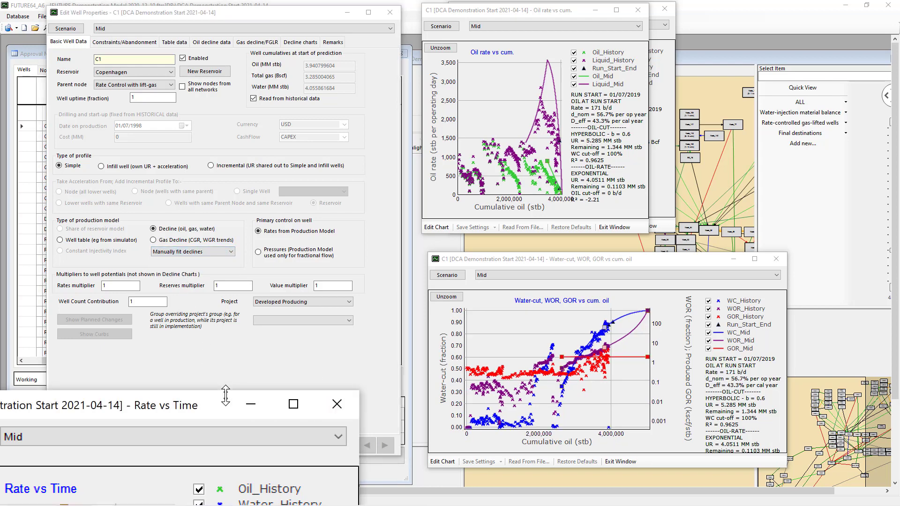
pyautogui.click(335, 406)
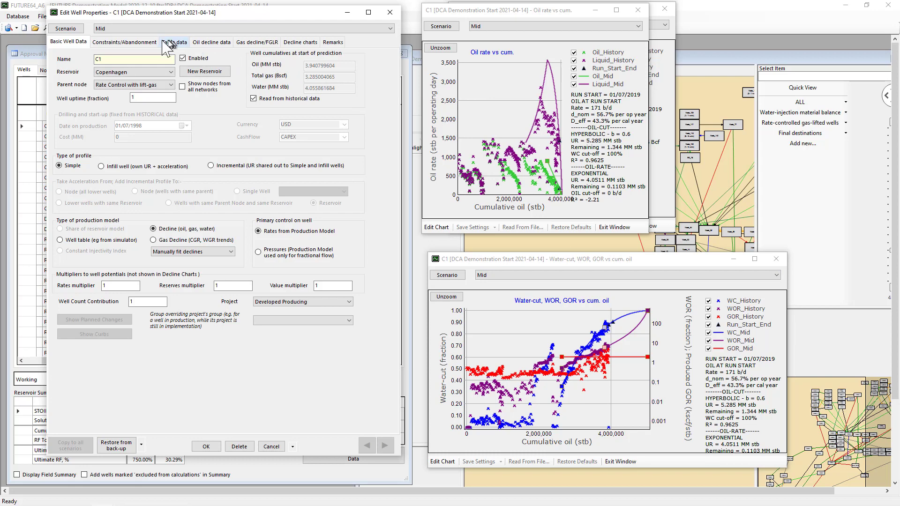
# Set the liquid calculation to oil-cut decline with liquid trend and make the water-cut chart window taller
pyautogui.click(202, 42)
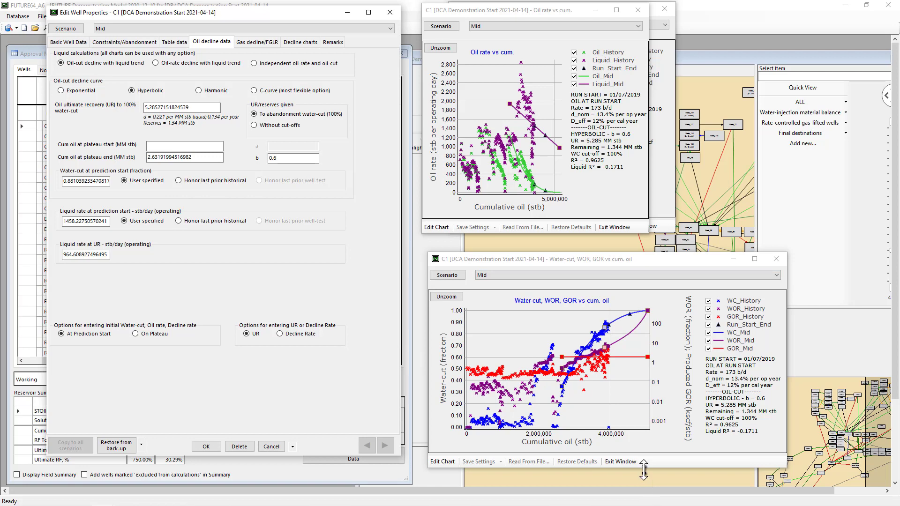
pyautogui.moveTo(644, 468); pyautogui.dragTo(643, 497)
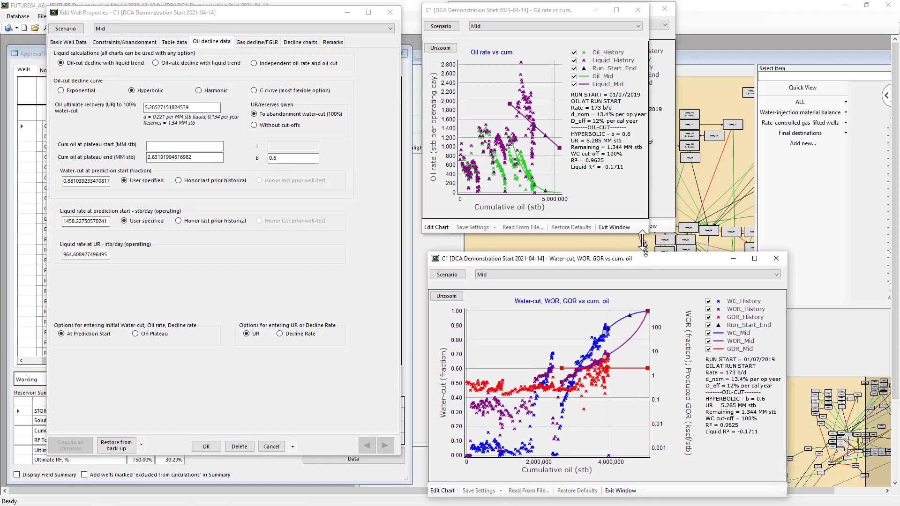
pyautogui.moveTo(645, 253); pyautogui.dragTo(646, 239)
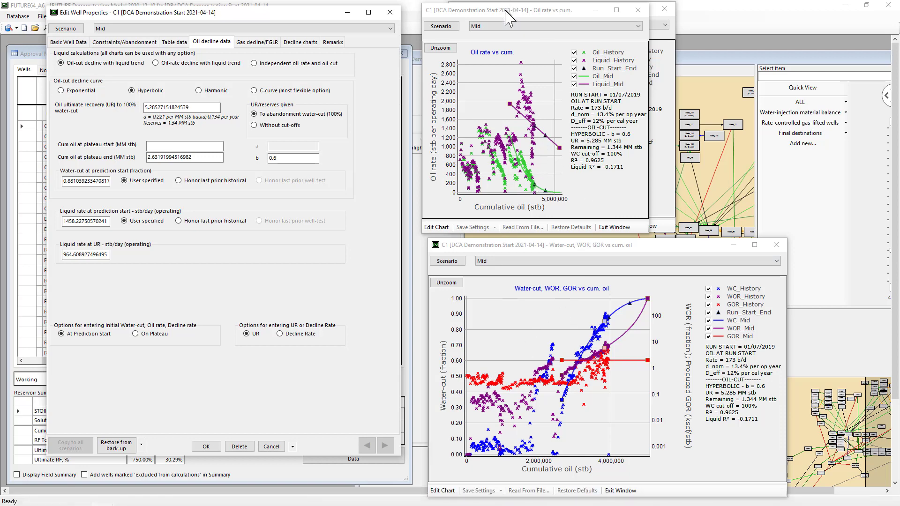
# Uncover the gas rate chart, show Rate vs Time as the main decline chart and lower the oil decline curve to about 146 b/d
pyautogui.moveTo(509, 18); pyautogui.dragTo(631, 19)
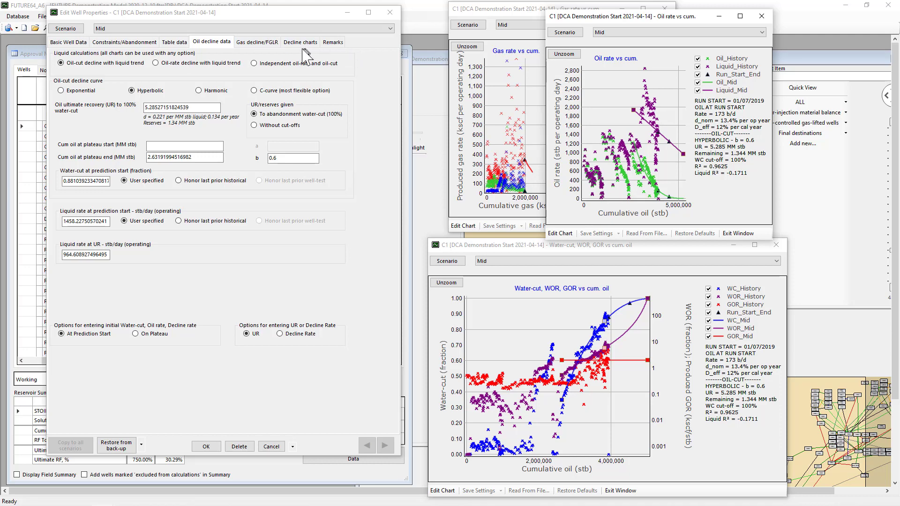
pyautogui.click(299, 42)
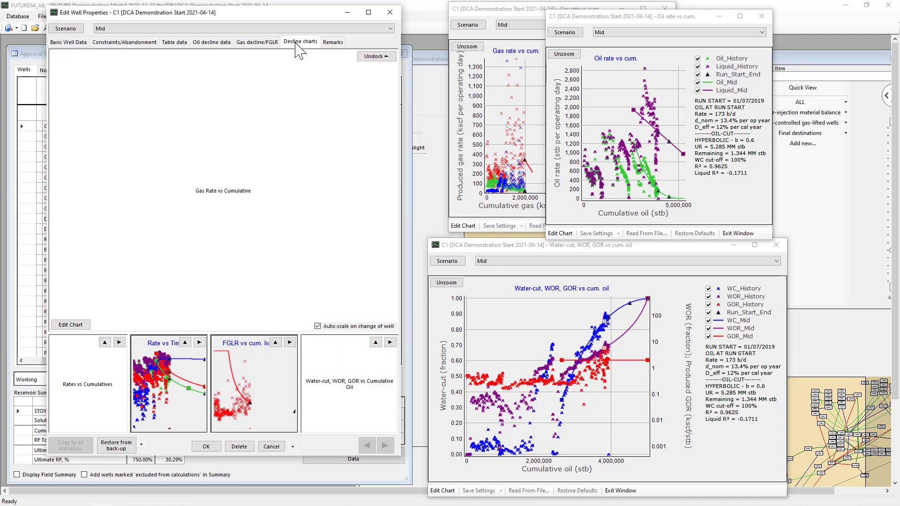
pyautogui.click(185, 342)
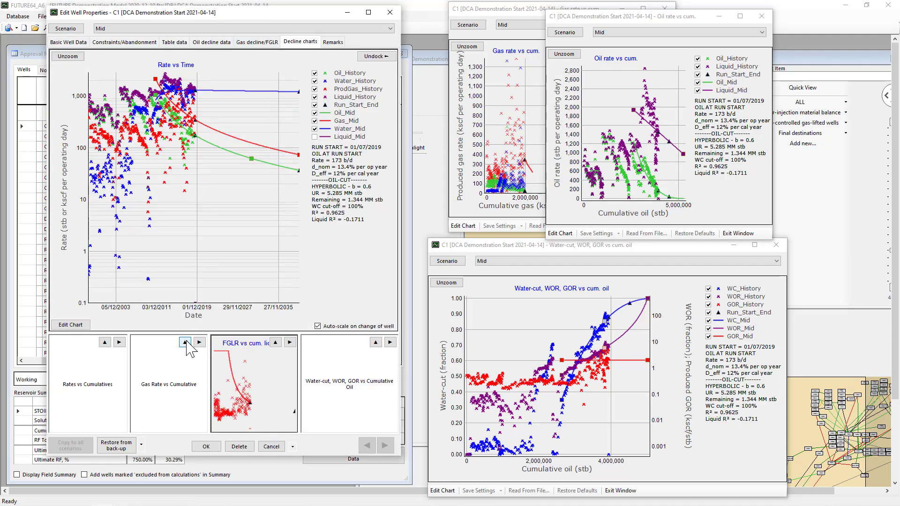
pyautogui.click(252, 160)
pyautogui.moveTo(251, 160); pyautogui.dragTo(247, 165)
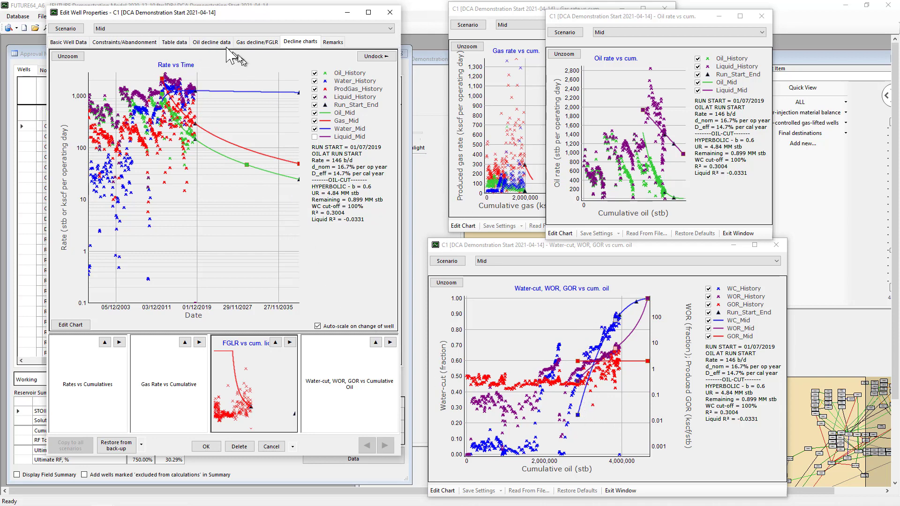
# Set the cumulative oil at plateau start to 1 MM stb and shift the plateau's ends on the water-cut chart to about 1.22 and 2.61 MM stb
pyautogui.click(212, 43)
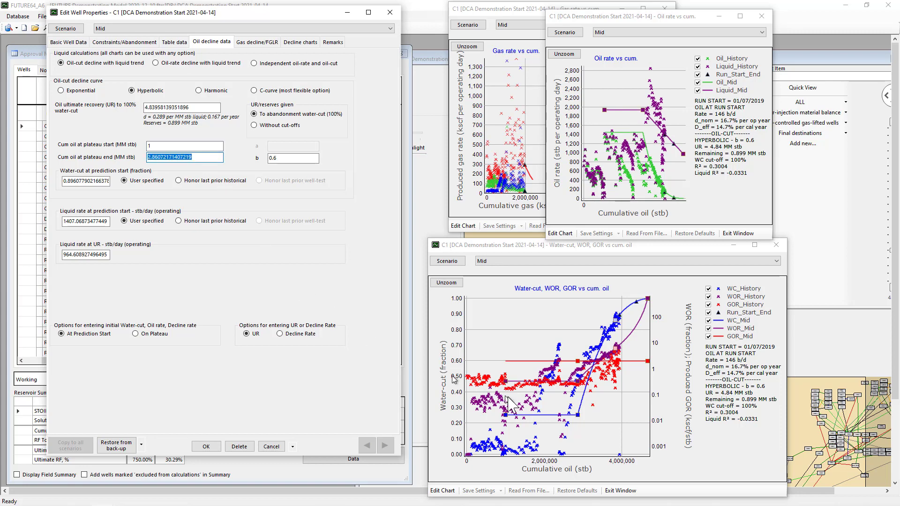
pyautogui.press('Tab')
pyautogui.click(504, 414)
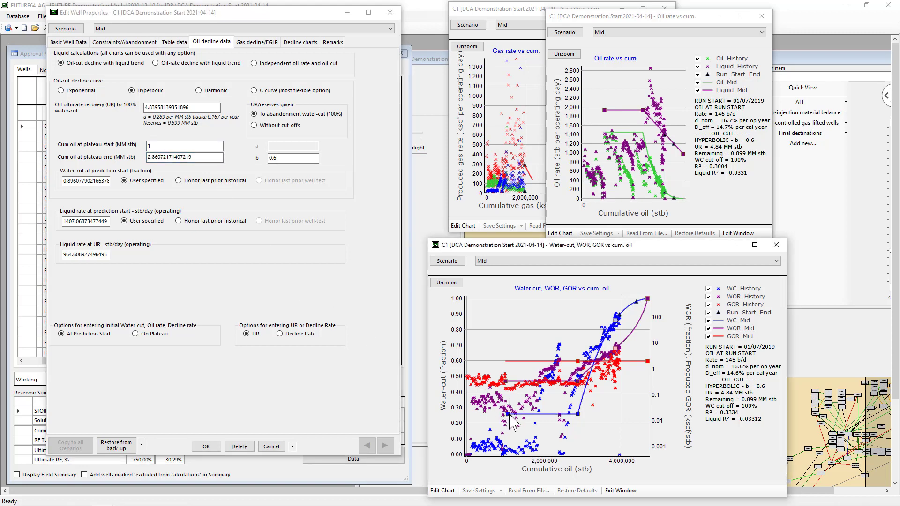
pyautogui.moveTo(509, 415); pyautogui.dragTo(514, 414)
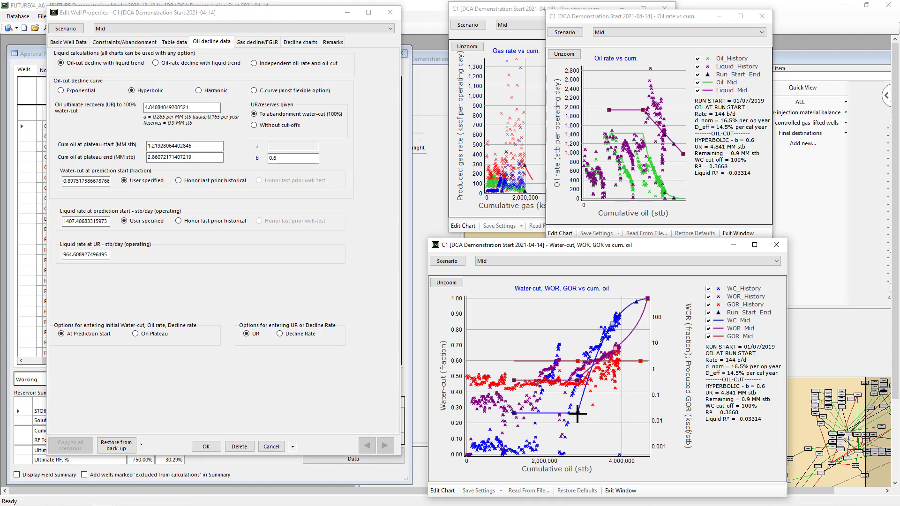
pyautogui.moveTo(576, 413); pyautogui.dragTo(568, 412)
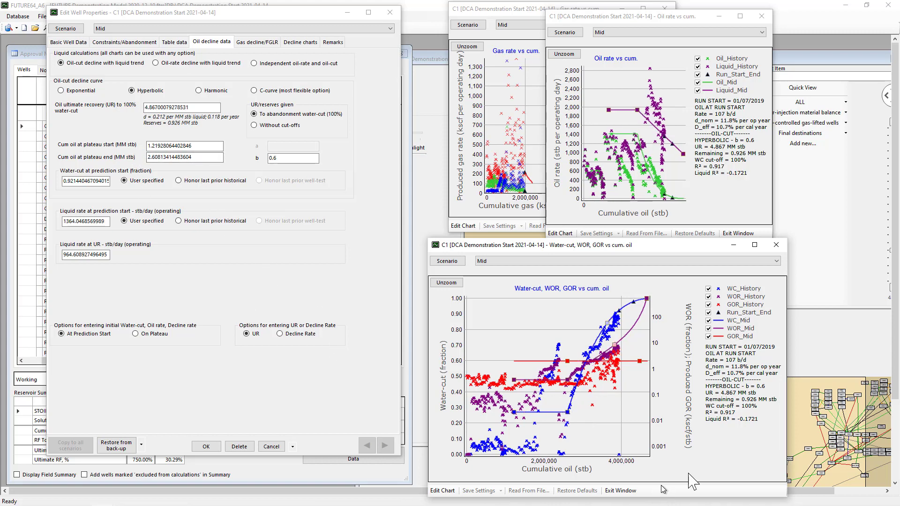
# Reposition the water-cut line with Move Line so its plateau runs from about 1.11 to 2.49 MM stb
pyautogui.rightClick(568, 413)
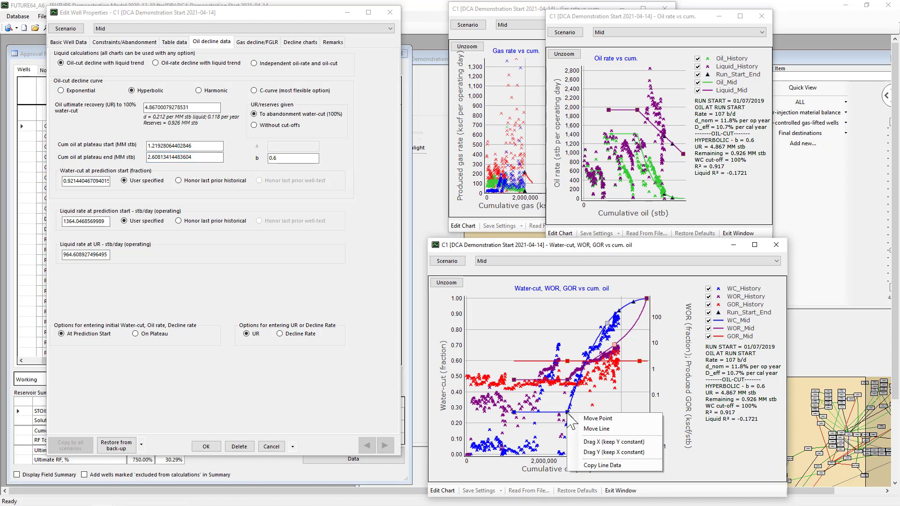
pyautogui.click(590, 429)
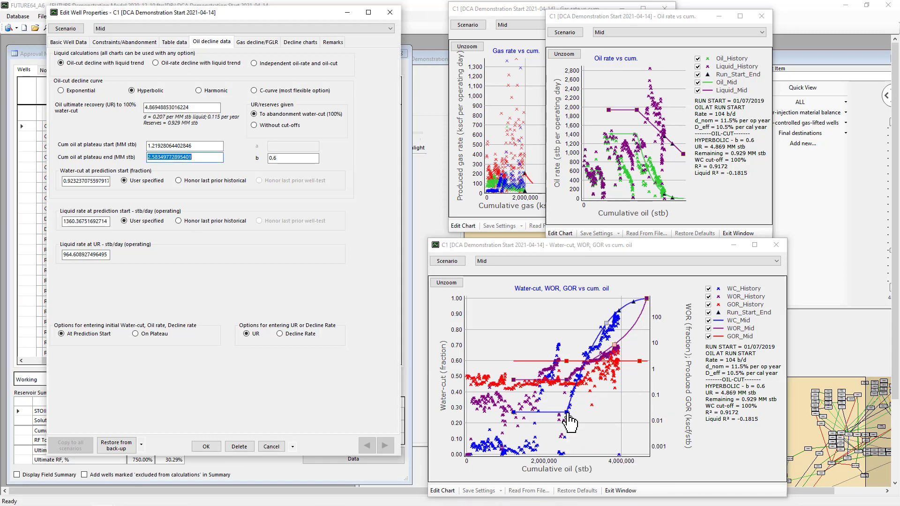
pyautogui.moveTo(566, 414); pyautogui.dragTo(564, 439)
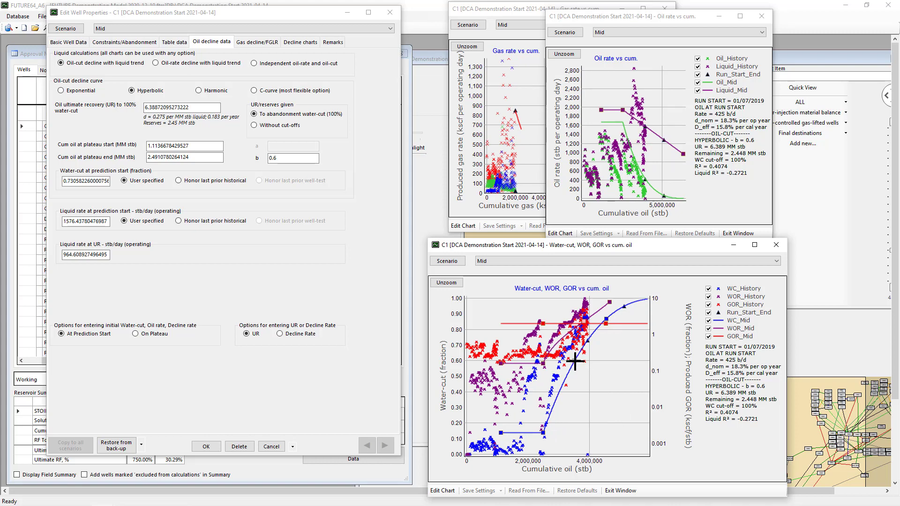
# Lower the water-cut curve at its middle handle, then set the hyperbolic b to 0.5 and accept the well properties
pyautogui.moveTo(576, 361); pyautogui.dragTo(576, 364)
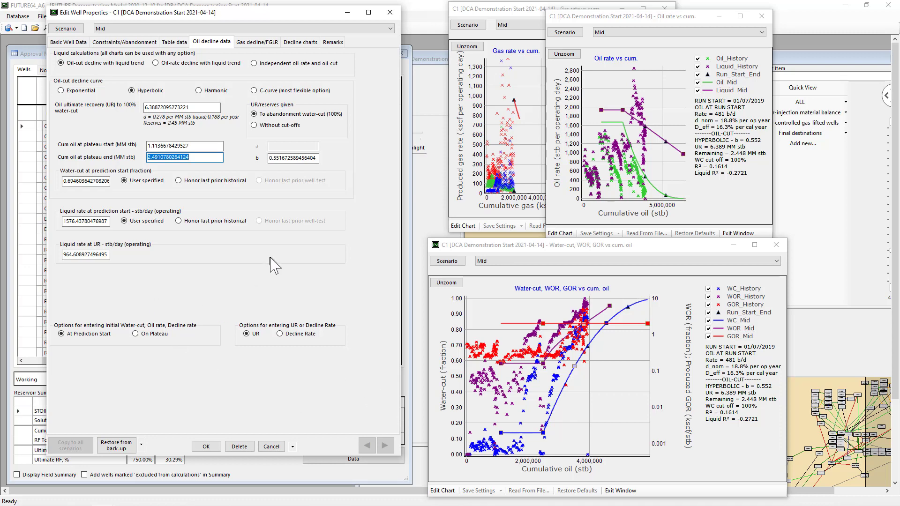
pyautogui.click(317, 158)
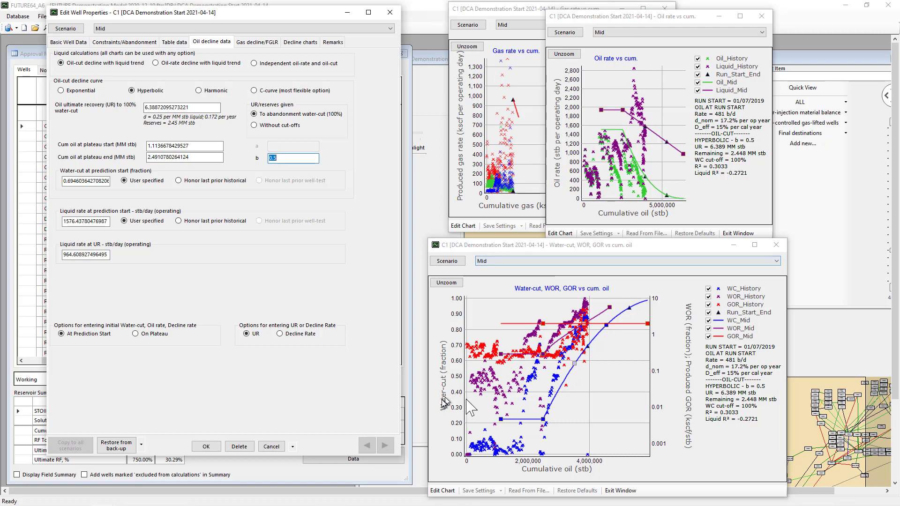
pyautogui.click(207, 446)
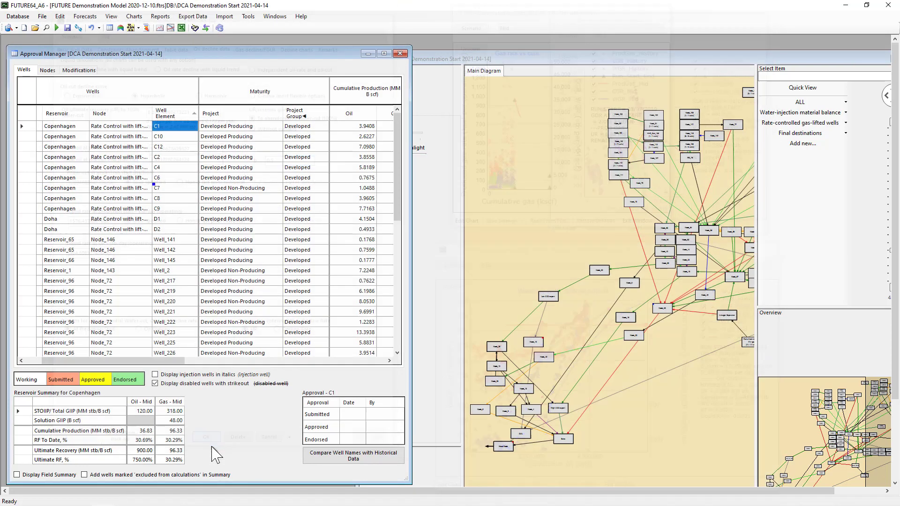
# Enable the "Disable interactive adjustment of" option in the model settings and accept the change
pyautogui.click(78, 28)
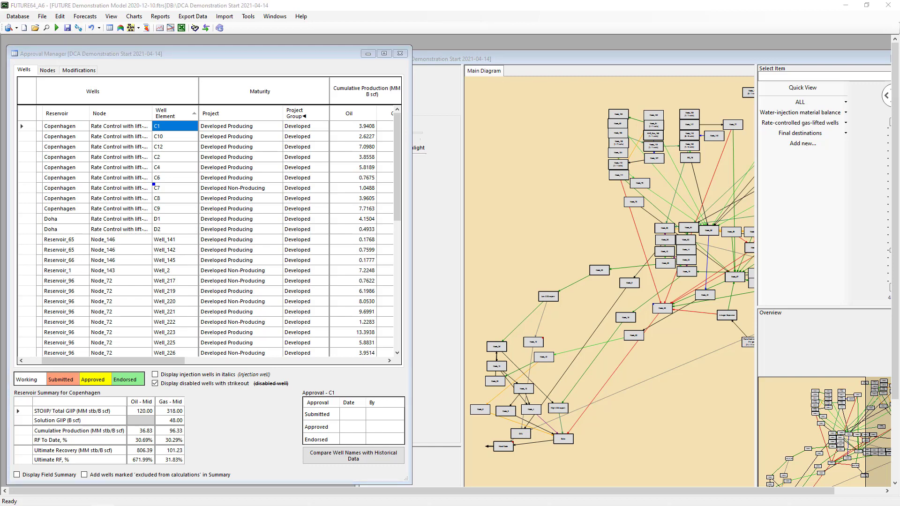
pyautogui.moveTo(44, 457); pyautogui.dragTo(323, 49)
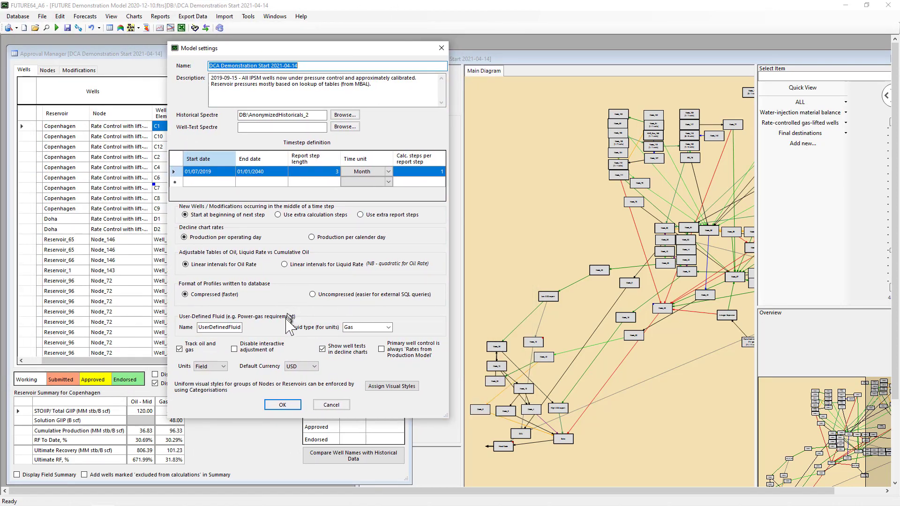
pyautogui.click(234, 349)
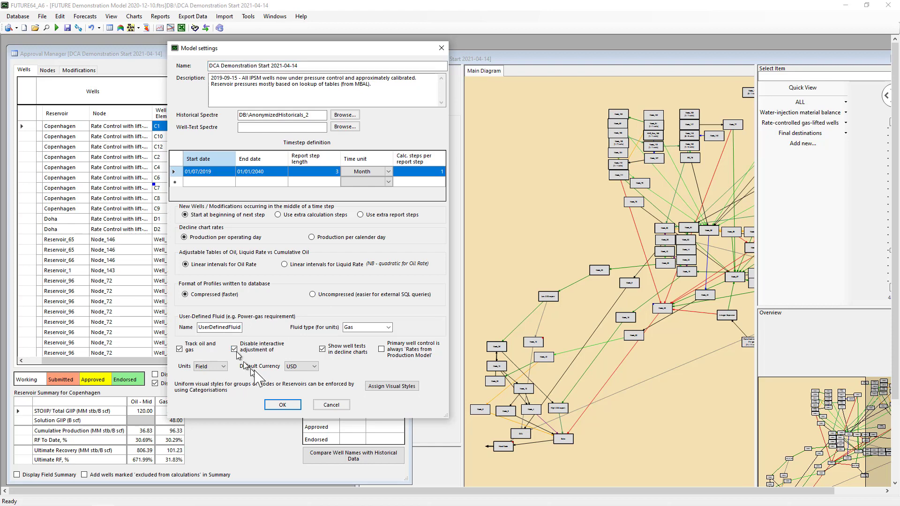
pyautogui.click(284, 404)
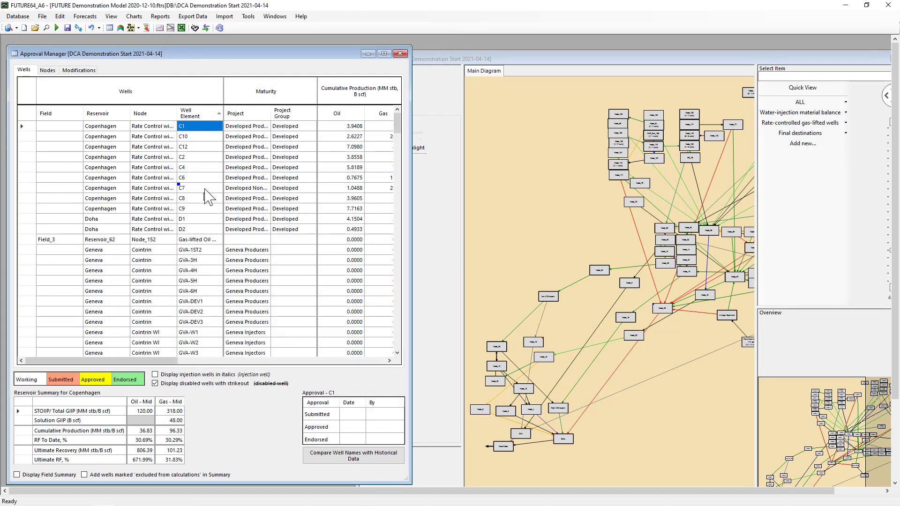
# Reopen well C1's decline charts and reduce the water-cut curve's ultimate recovery to about 4.9 MM stb
pyautogui.doubleClick(201, 128)
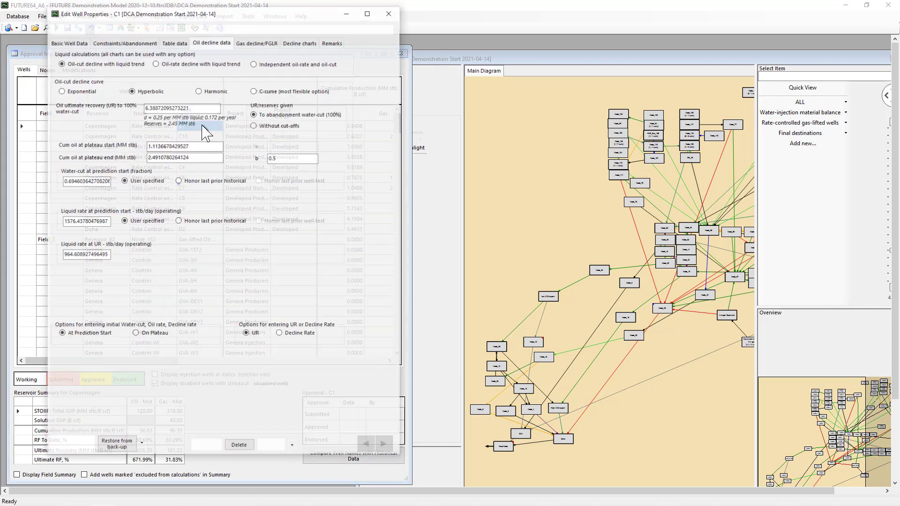
pyautogui.click(310, 43)
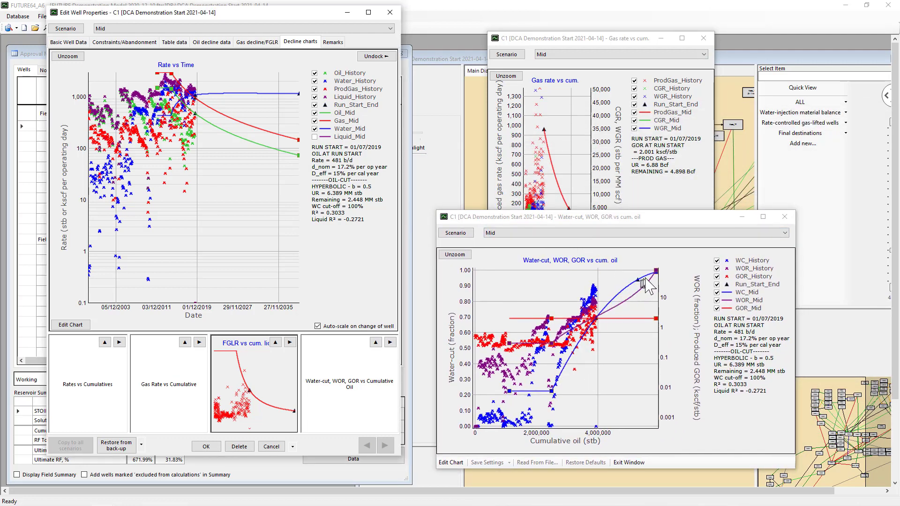
pyautogui.moveTo(658, 273); pyautogui.dragTo(616, 274)
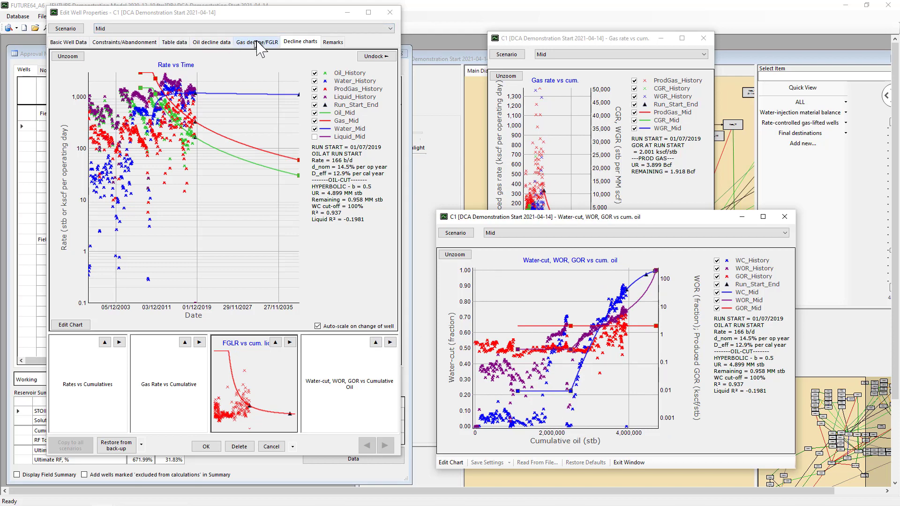
# Clear the cumulative oil at plateau start and set the water-cut at prediction start to honor the last prior historical value
pyautogui.click(224, 44)
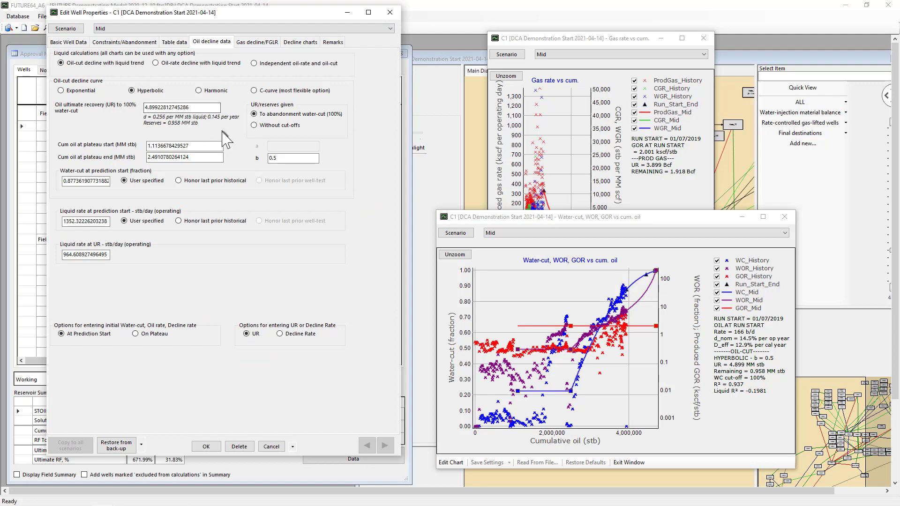
pyautogui.moveTo(219, 146); pyautogui.dragTo(111, 152)
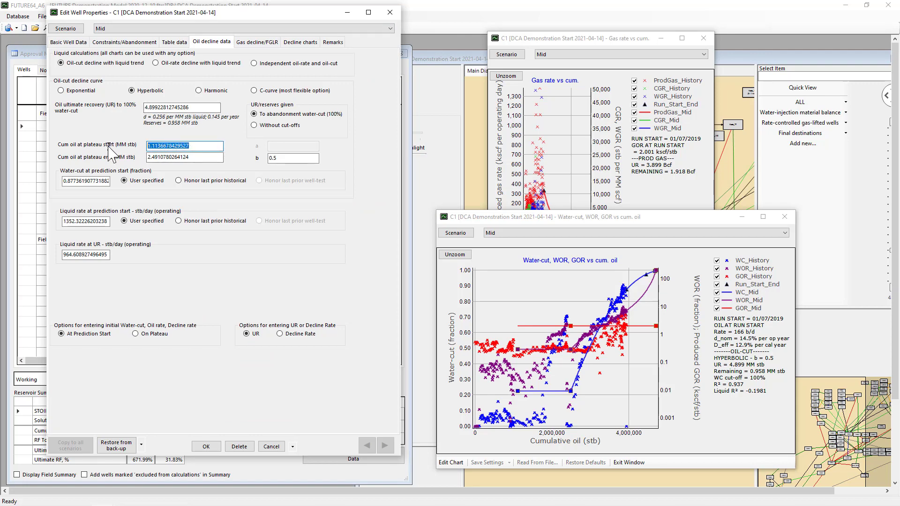
pyautogui.press('Delete')
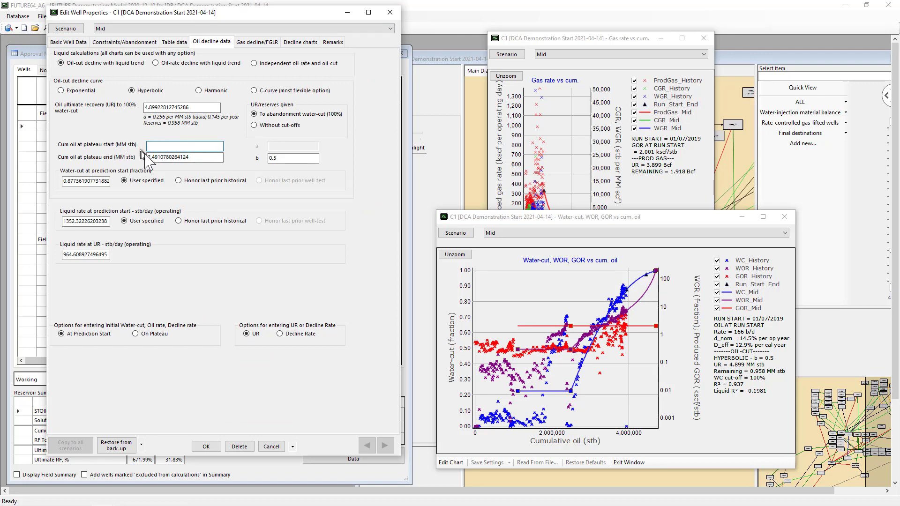
pyautogui.click(204, 159)
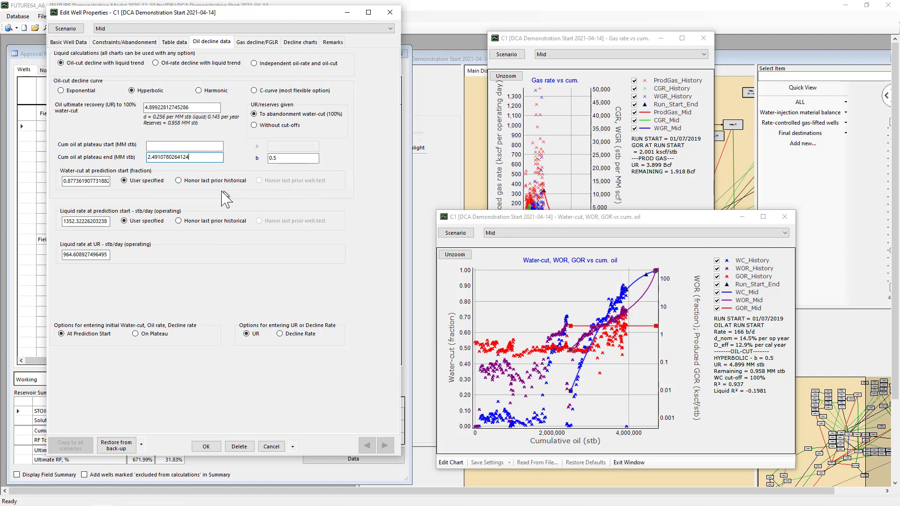
pyautogui.click(206, 181)
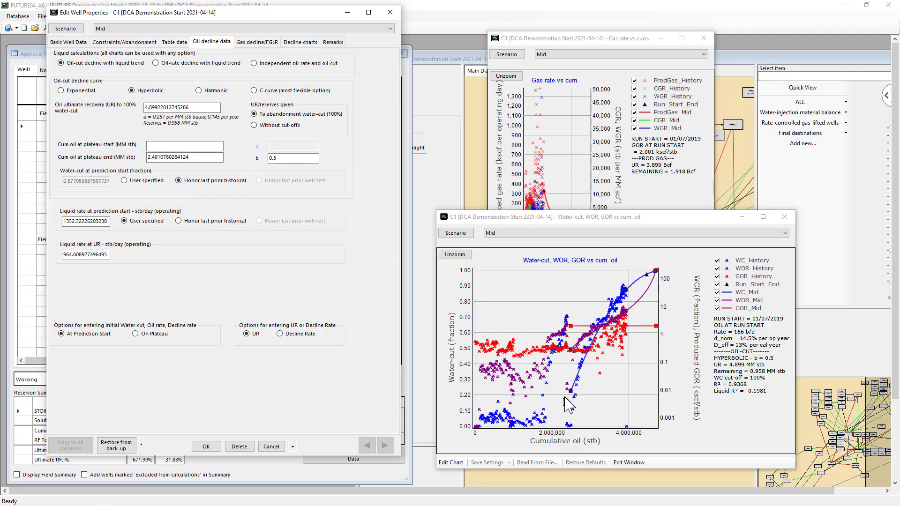
# Adjust the water-cut curve on its chart, setting the plateau end to about 2.7 MM stb and the ultimate recovery to about 4.86 MM stb
pyautogui.moveTo(570, 393); pyautogui.dragTo(625, 292)
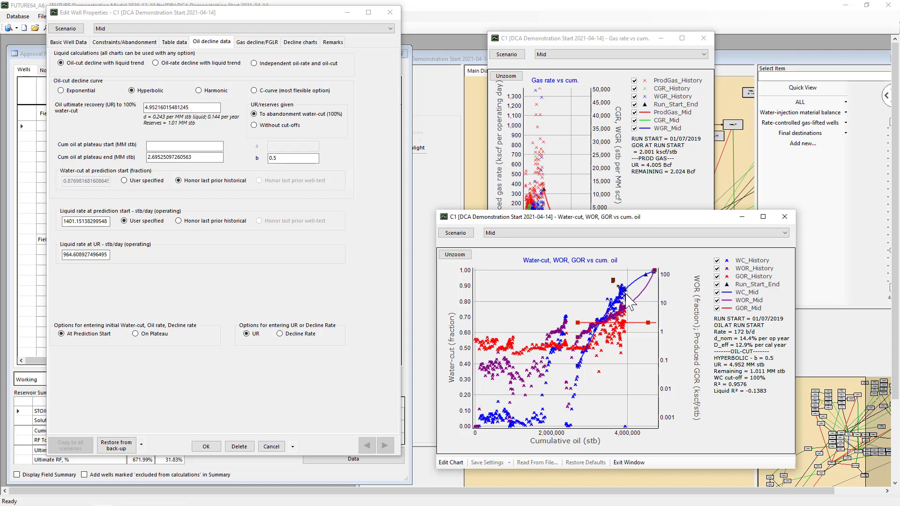
pyautogui.moveTo(643, 311); pyautogui.dragTo(638, 309)
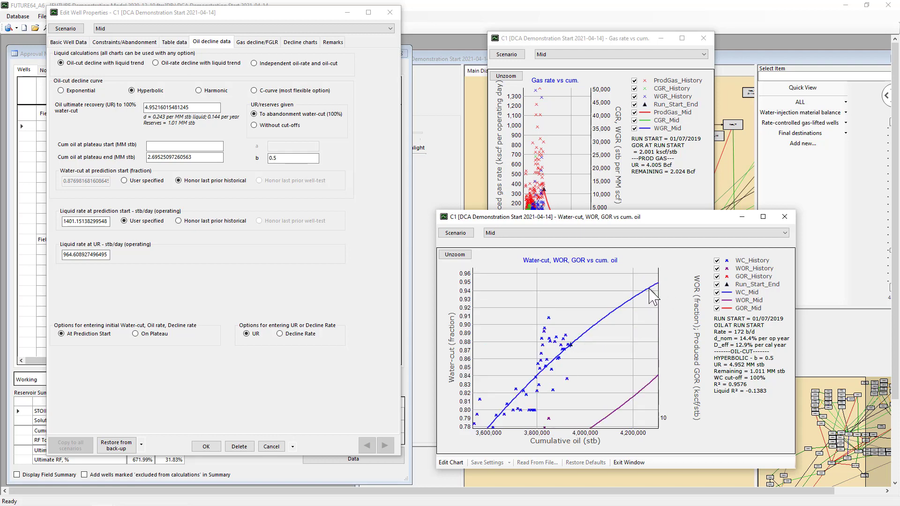
pyautogui.rightClick(653, 295)
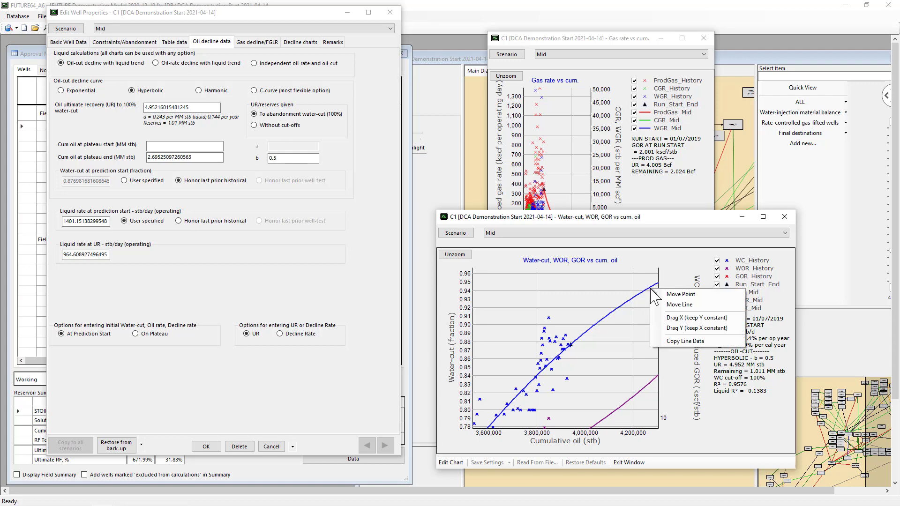
pyautogui.click(675, 303)
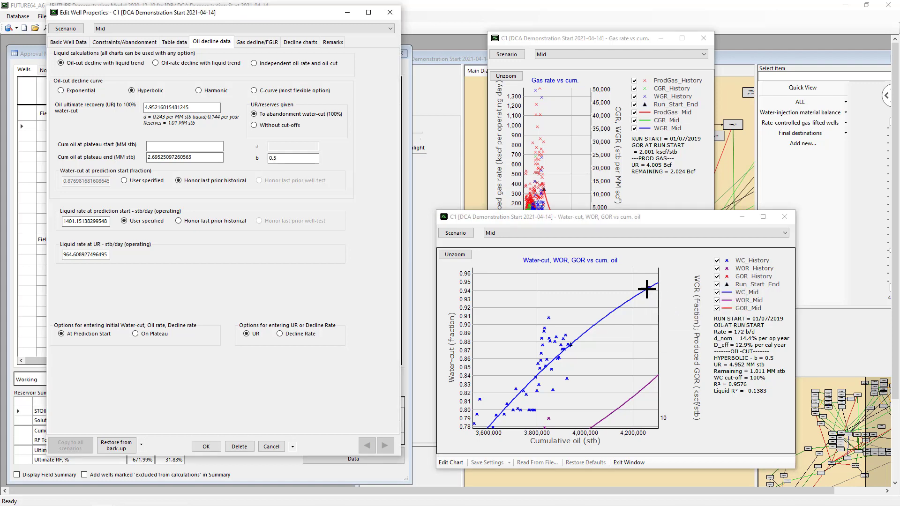
pyautogui.moveTo(647, 289)
pyautogui.mouseDown()
pyautogui.moveTo(648, 297)
pyautogui.moveTo(636, 292)
pyautogui.mouseUp()
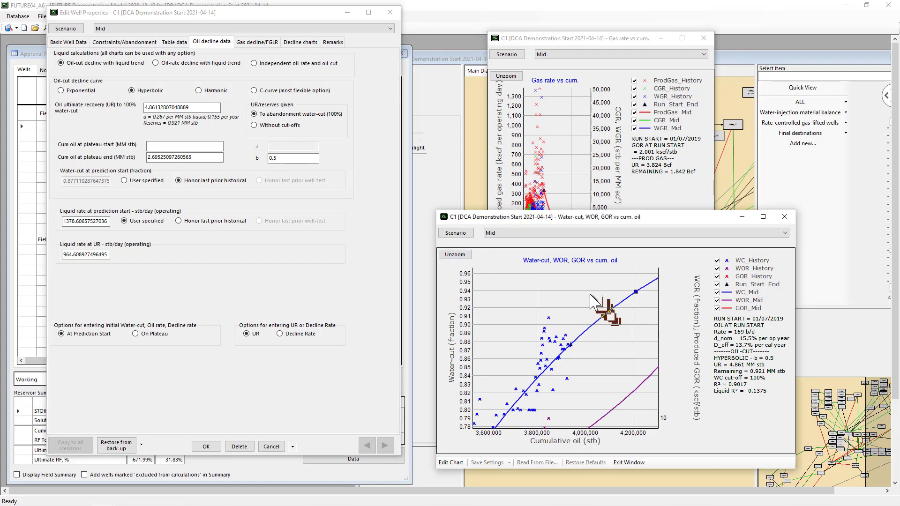
pyautogui.moveTo(590, 295); pyautogui.dragTo(589, 293)
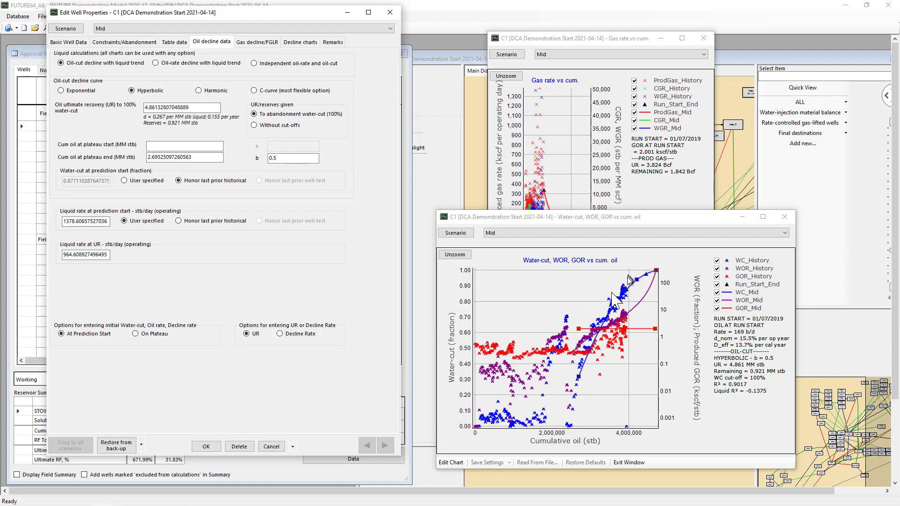
# Accept well C1's properties and maximize the Approval Manager, selecting C1's project group entry
pyautogui.click(206, 446)
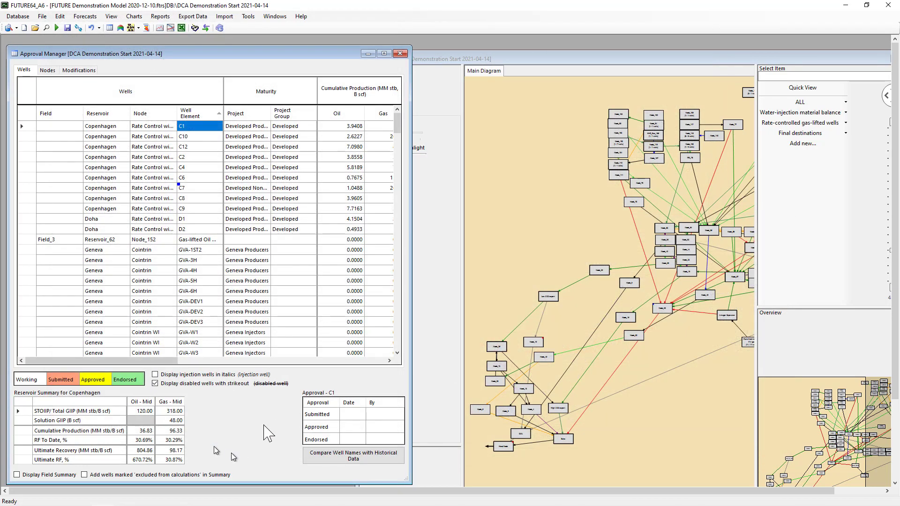
pyautogui.click(384, 54)
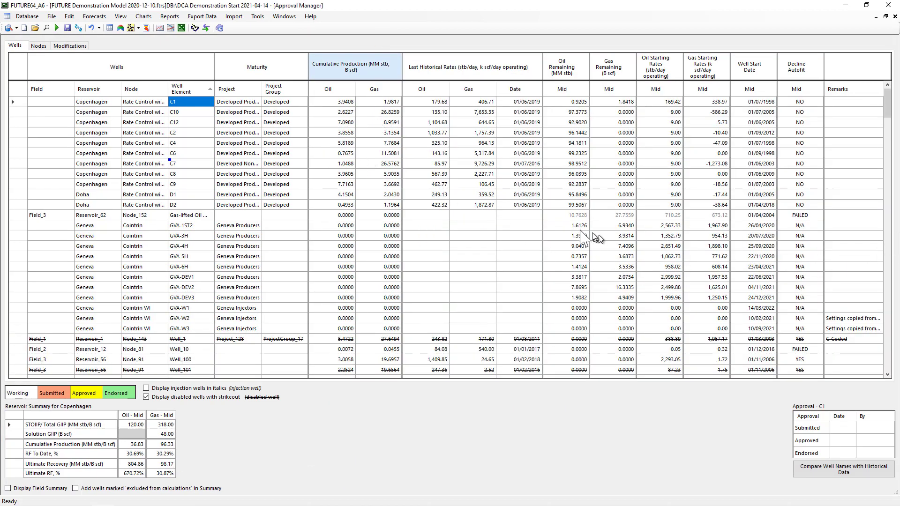
pyautogui.click(284, 103)
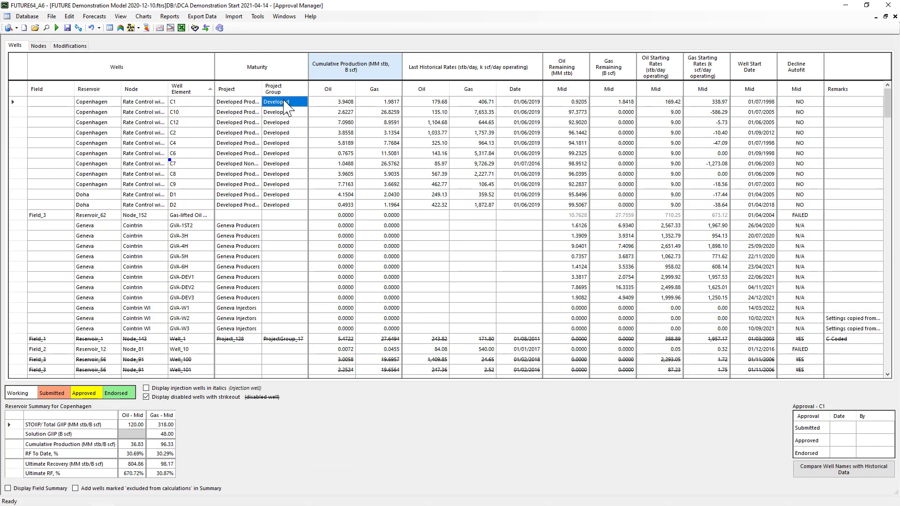
# Filter the wells to the Developed project group and sort them by well element in descending order
pyautogui.rightClick(284, 104)
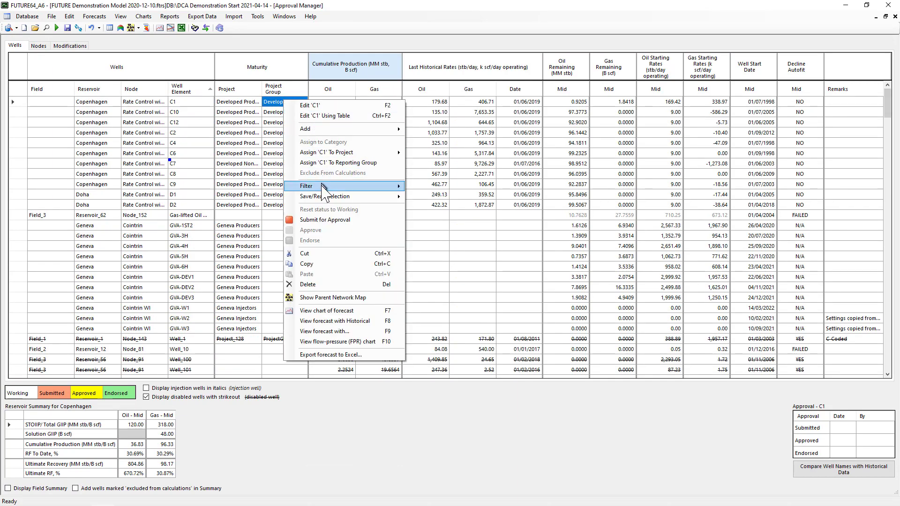
pyautogui.moveTo(324, 190)
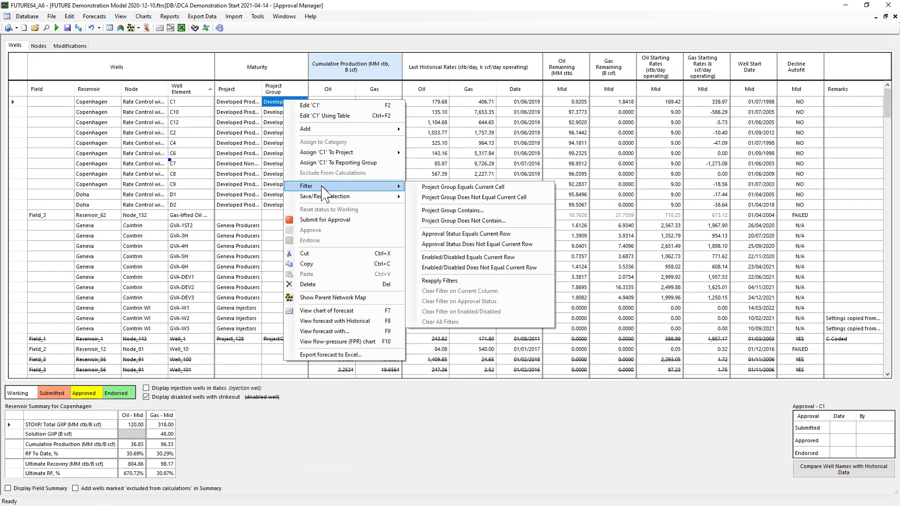
pyautogui.click(461, 188)
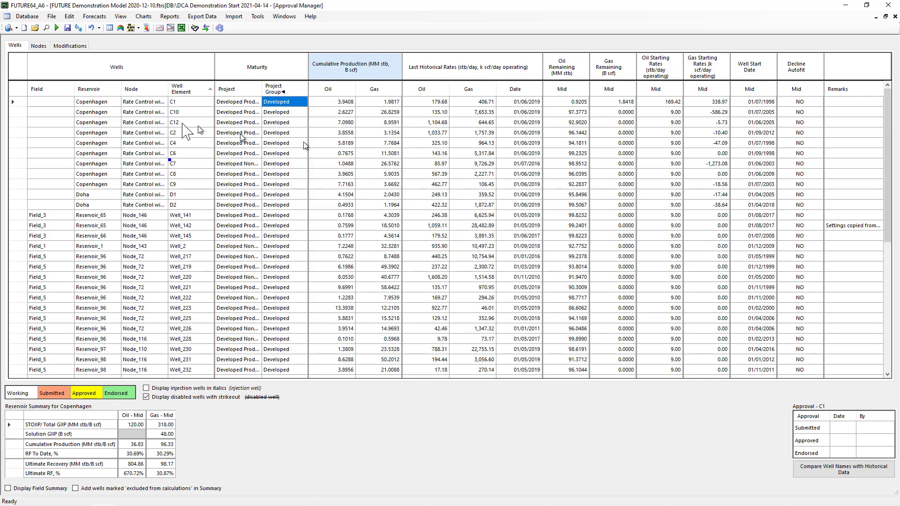
pyautogui.click(194, 93)
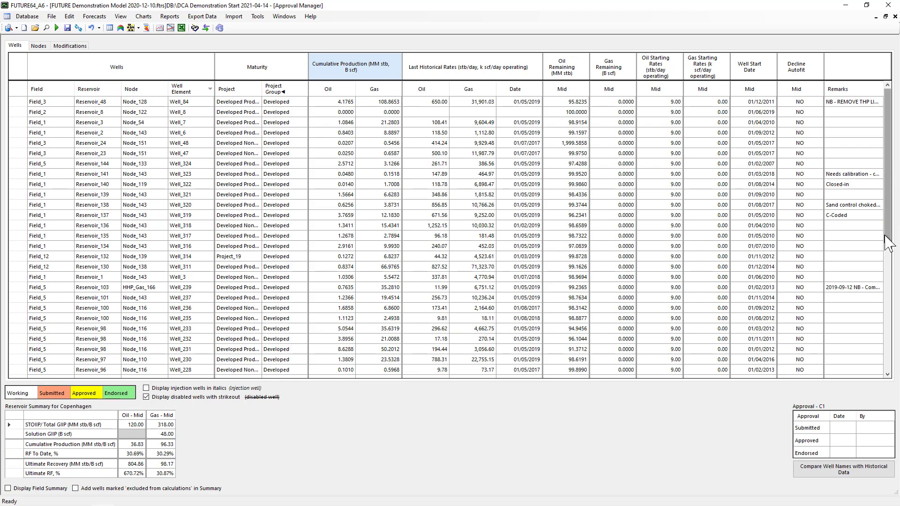
pyautogui.moveTo(889, 240)
pyautogui.mouseDown()
pyautogui.moveTo(892, 370)
pyautogui.moveTo(891, 222)
pyautogui.mouseUp()
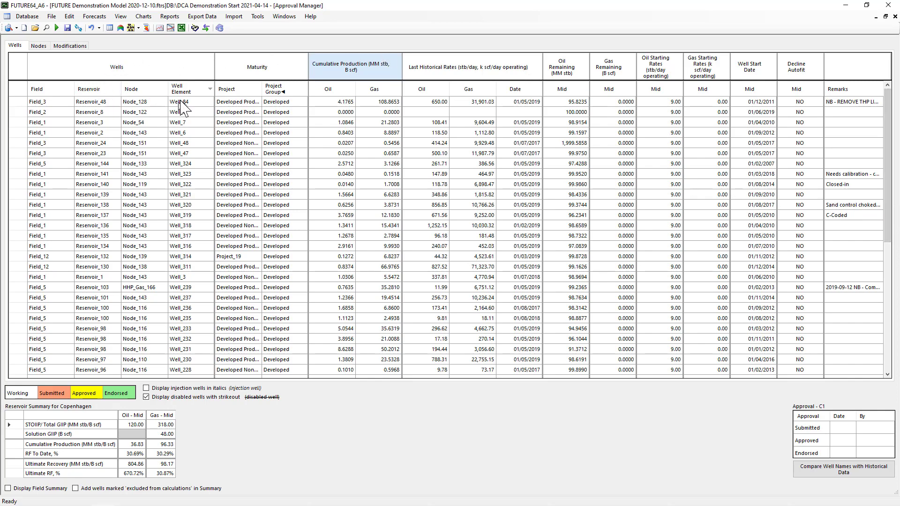
# Open Well_84's properties, view its oil rate versus cumulative chart in a separate window, and accept the properties
pyautogui.click(193, 103)
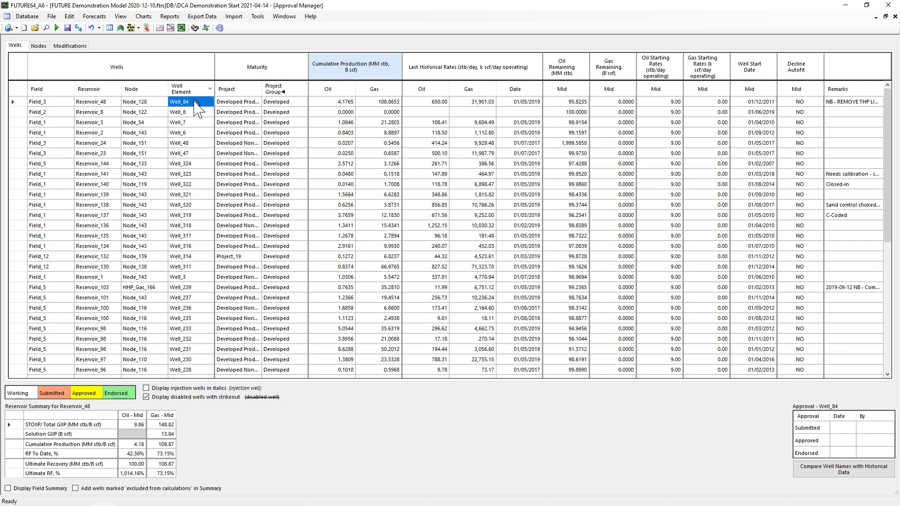
pyautogui.doubleClick(197, 108)
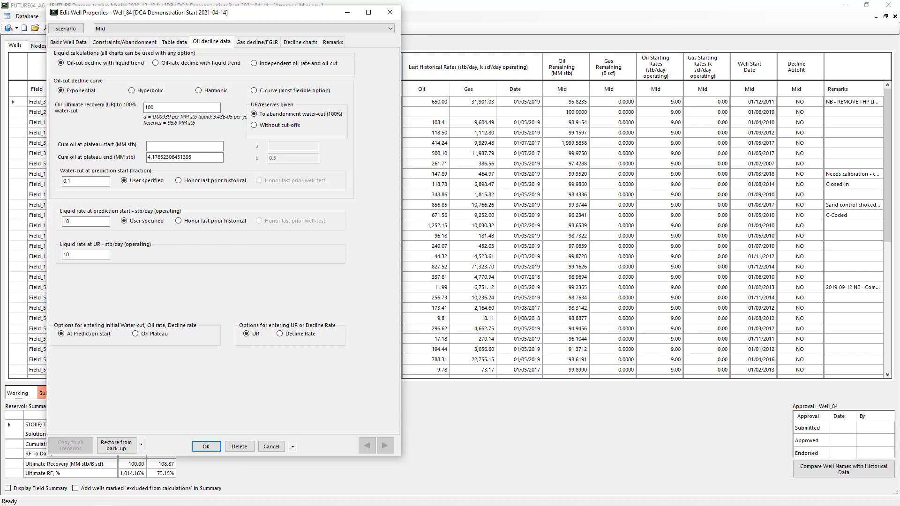
pyautogui.moveTo(214, 378); pyautogui.dragTo(547, 50)
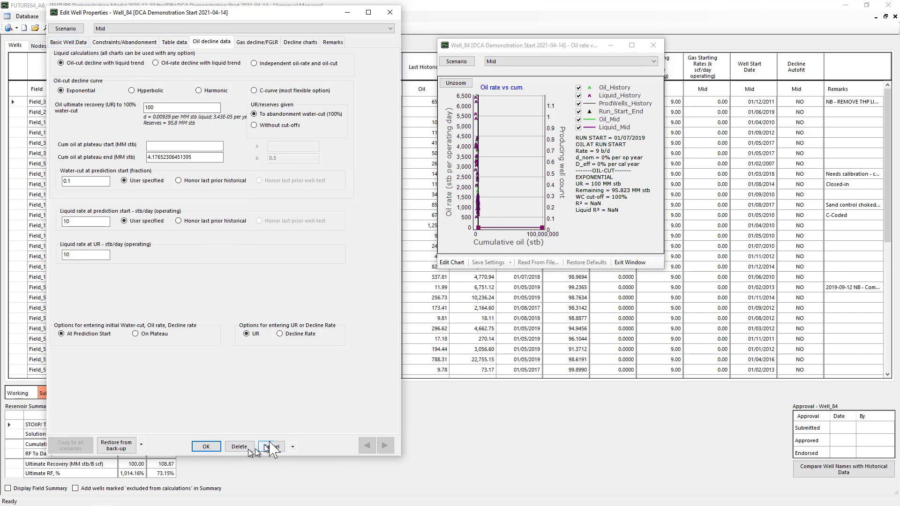
pyautogui.click(206, 447)
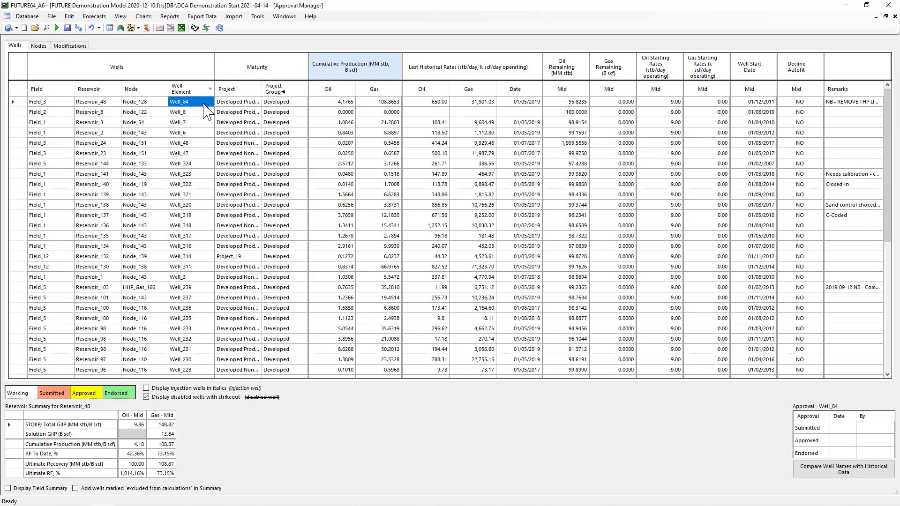
# Select all the filtered wells from Well_84 down to C1 and open them together in a maximized Wells Table
pyautogui.hotkey('ctrl', 'shift', 'End')
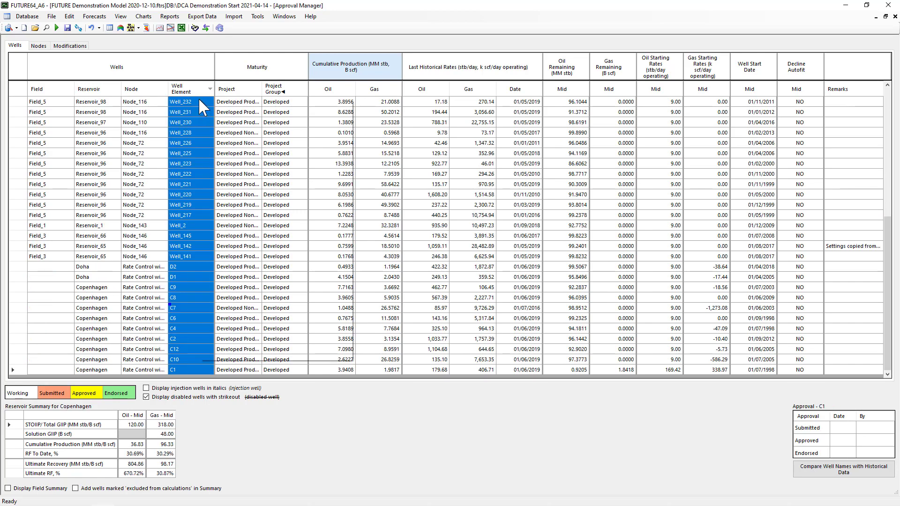
pyautogui.rightClick(199, 99)
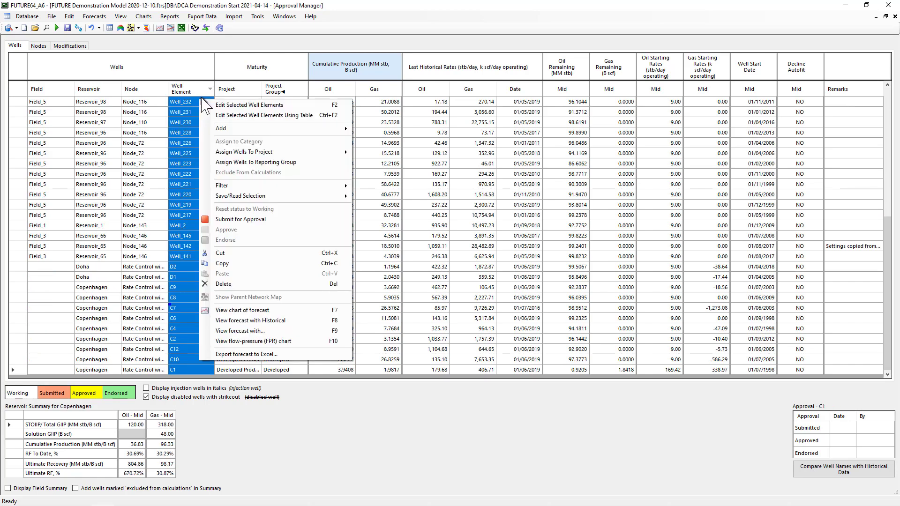
pyautogui.click(230, 115)
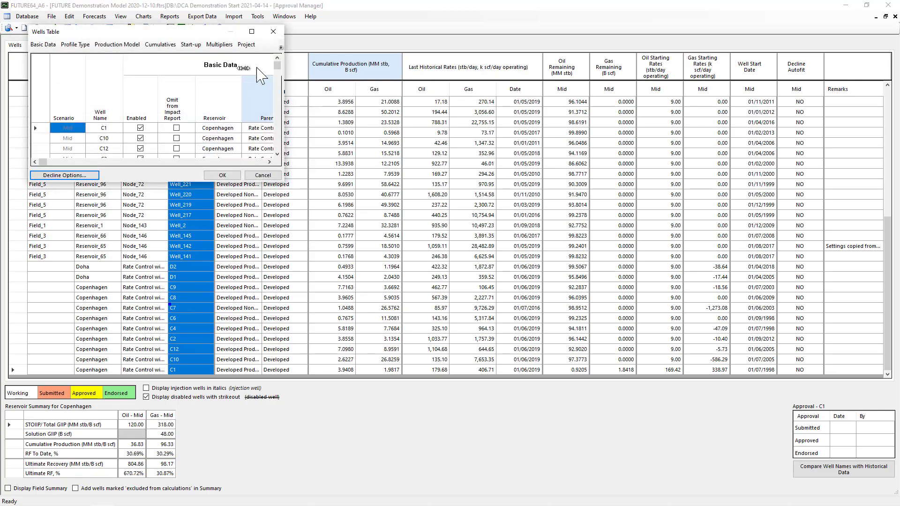
pyautogui.click(253, 31)
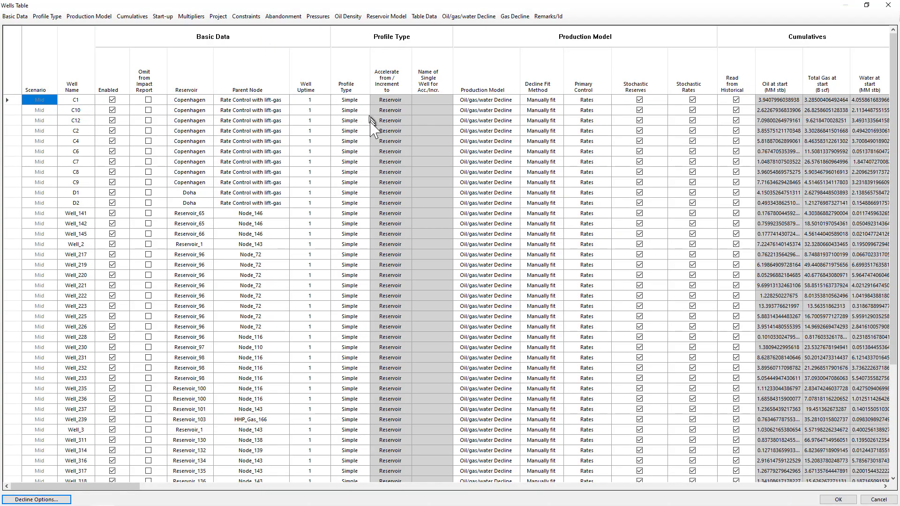
# Set the Decline Fit Method to Autofit to historical data for C1, fill it down to all wells, and accept the table
pyautogui.click(547, 100)
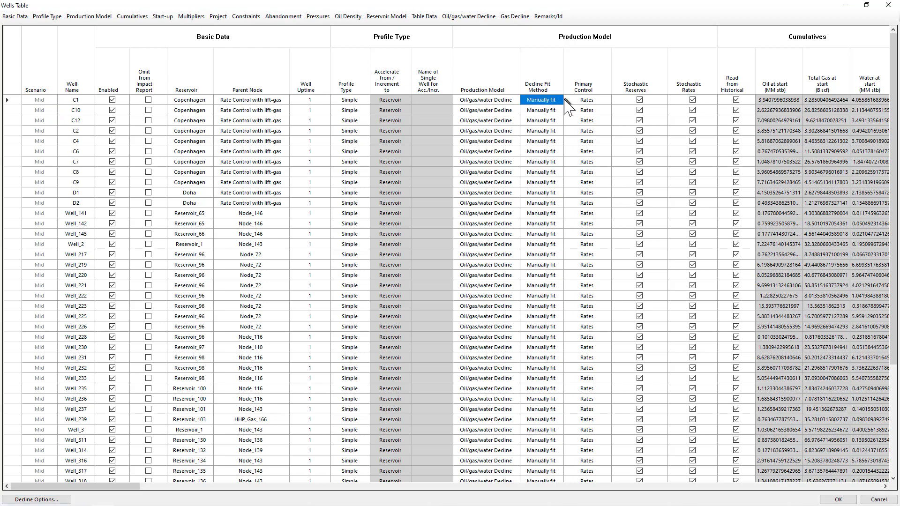
pyautogui.click(562, 101)
pyautogui.click(559, 100)
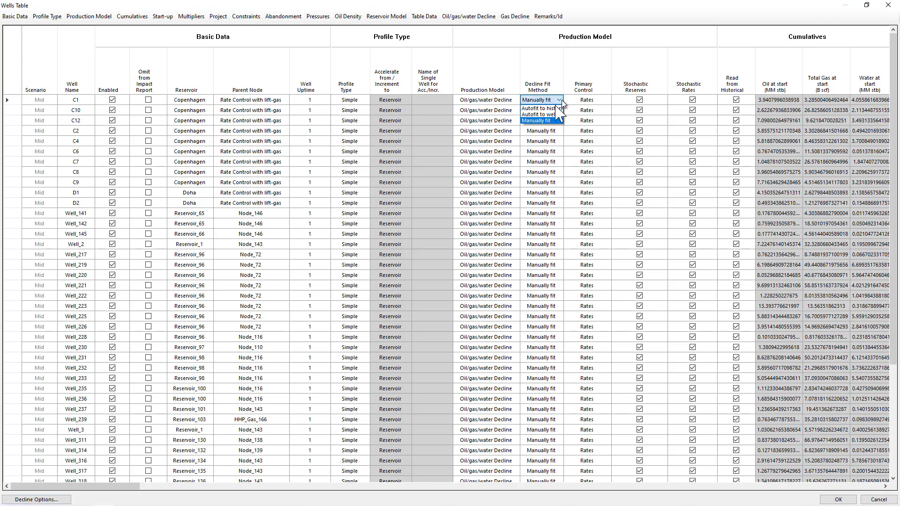
pyautogui.press('Return')
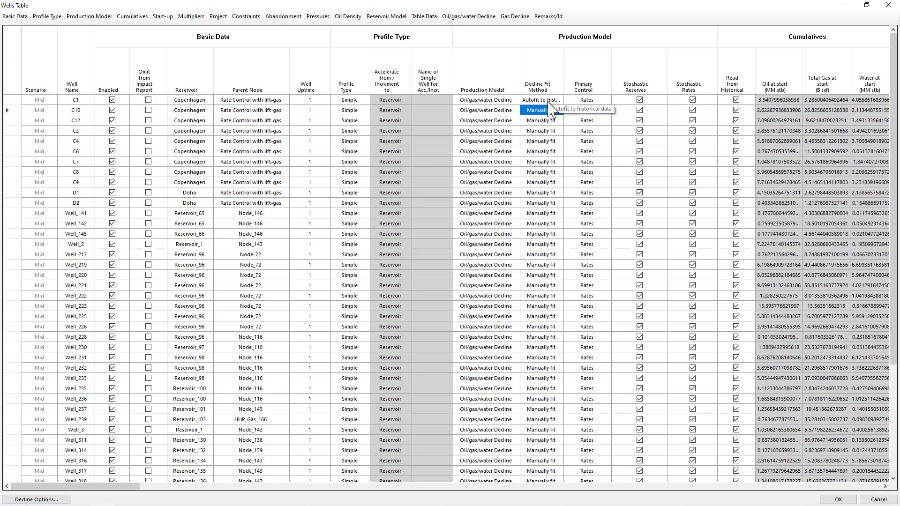
pyautogui.click(551, 102)
pyautogui.rightClick(549, 102)
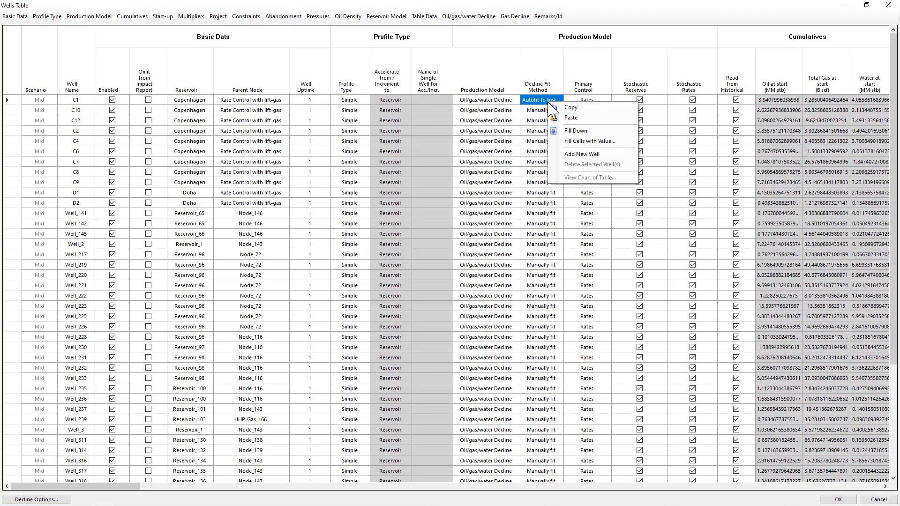
pyautogui.click(594, 133)
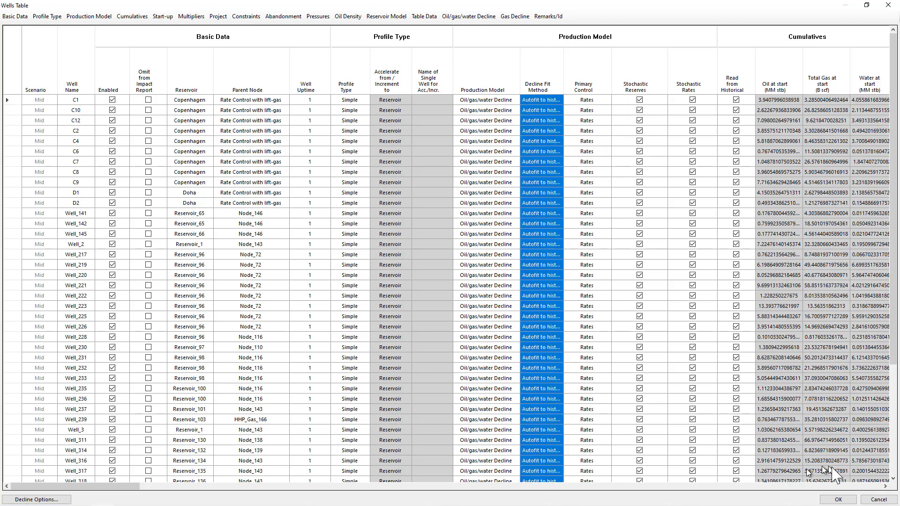
pyautogui.click(847, 500)
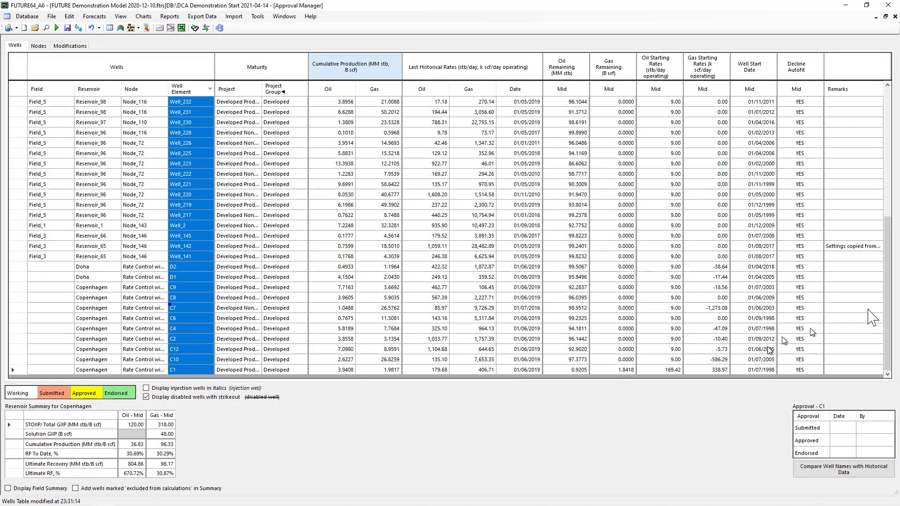
# Undo the last change and sort the wells by Decline Autofit status, with the failed ones first
pyautogui.moveTo(895, 295); pyautogui.dragTo(896, 176)
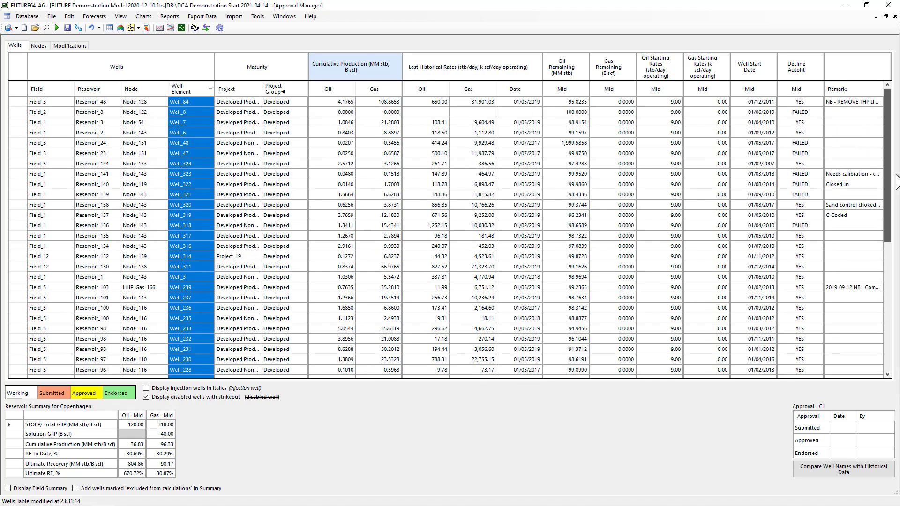
pyautogui.moveTo(899, 146)
pyautogui.mouseDown()
pyautogui.moveTo(899, 306)
pyautogui.moveTo(898, 162)
pyautogui.mouseUp()
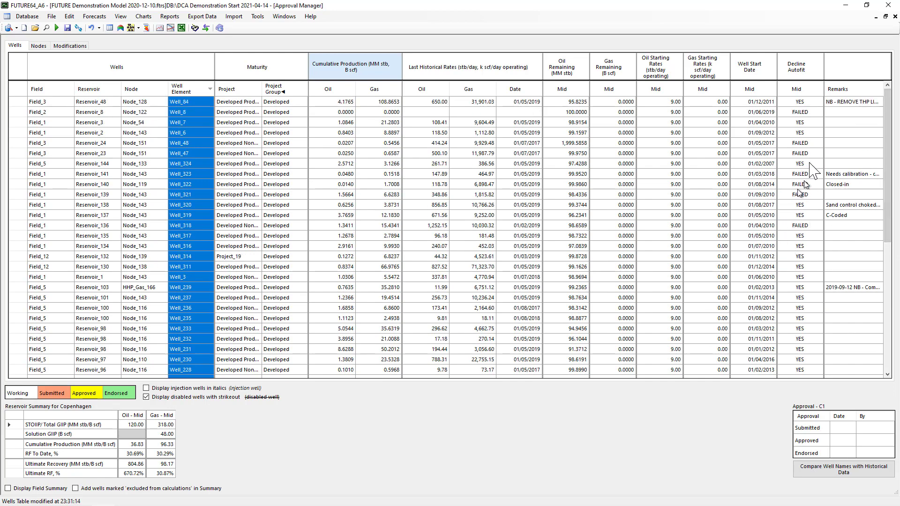
pyautogui.click(203, 100)
pyautogui.hotkey('ctrl', 'z')
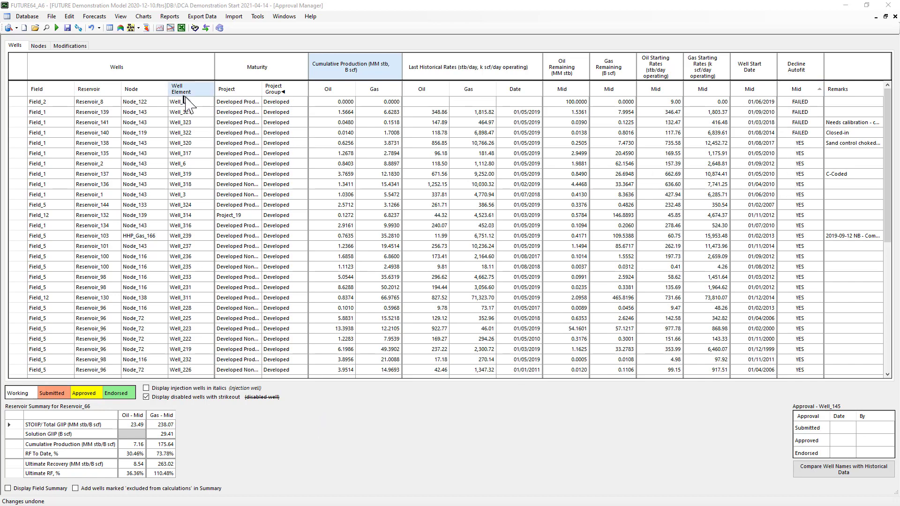
# Select the four wells with failed autofits, Well_8, Well_321, Well_323 and Well_322, and open them in a maximized Wells Table
pyautogui.moveTo(199, 103); pyautogui.dragTo(198, 132)
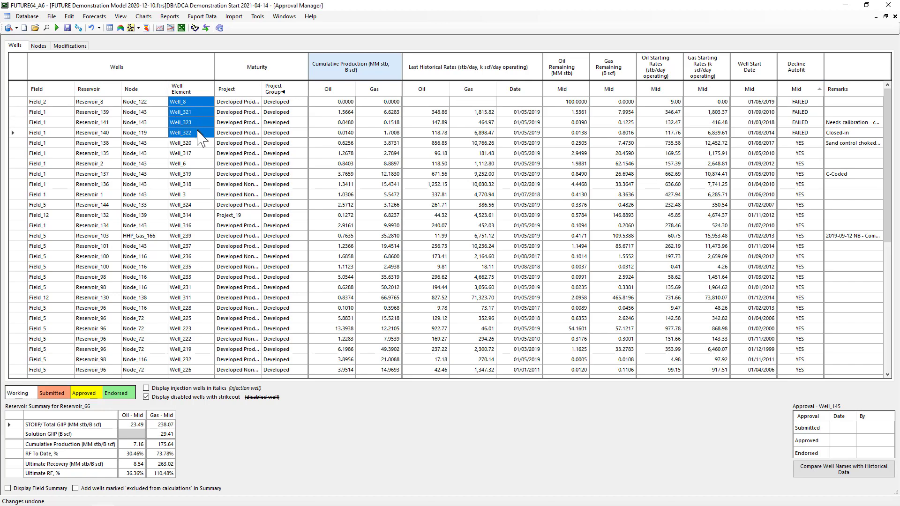
pyautogui.rightClick(200, 136)
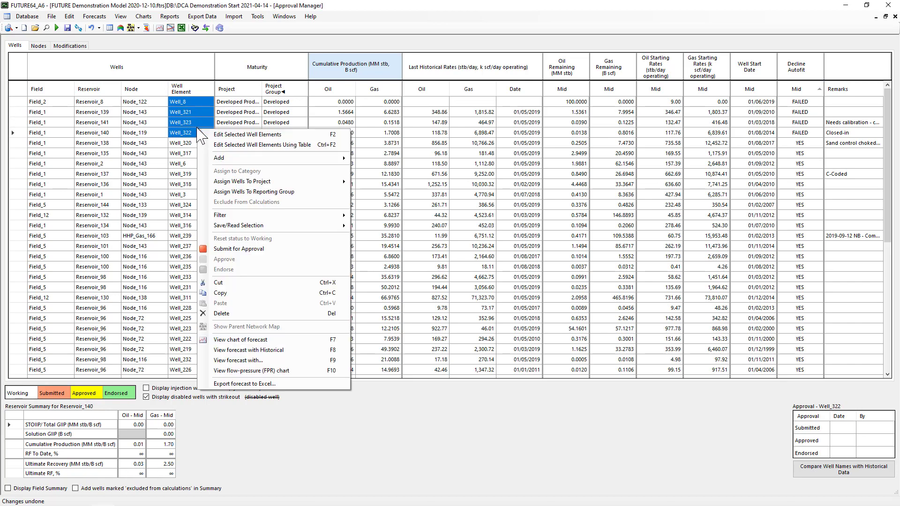
pyautogui.click(234, 145)
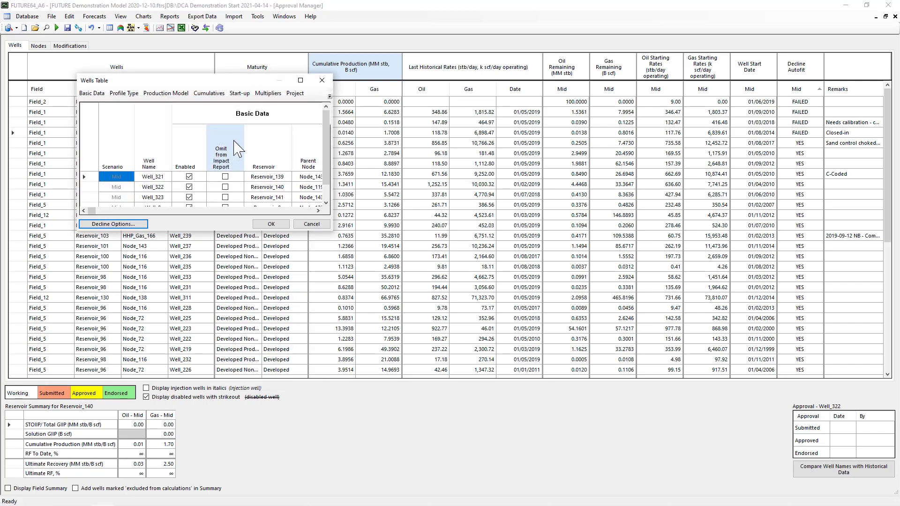
pyautogui.click(301, 80)
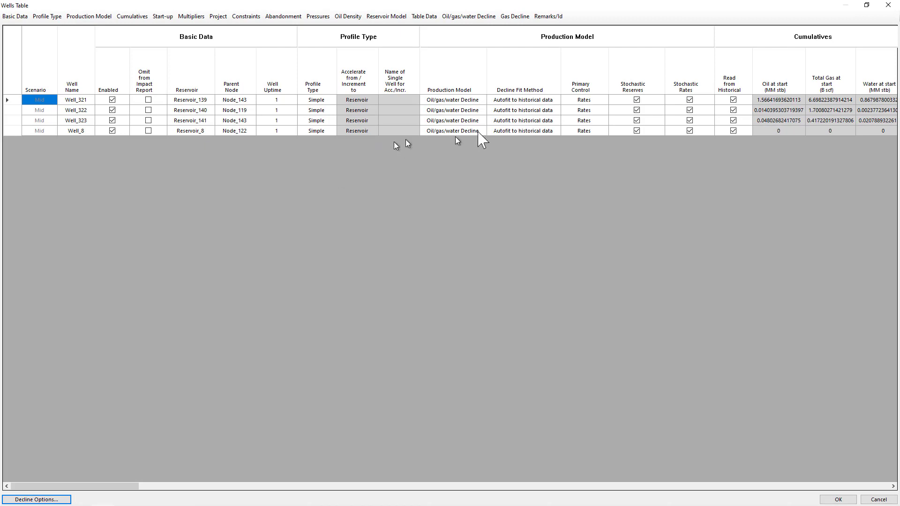
# Set the Decline Fit Method to Manually fit for Well_321, fill it down to the other three wells, and accept the table
pyautogui.click(554, 99)
pyautogui.click(557, 100)
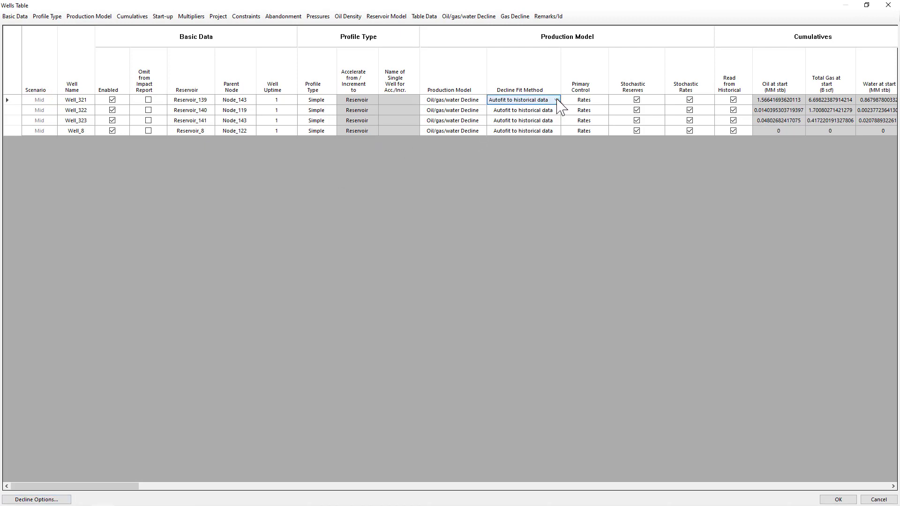
pyautogui.click(557, 101)
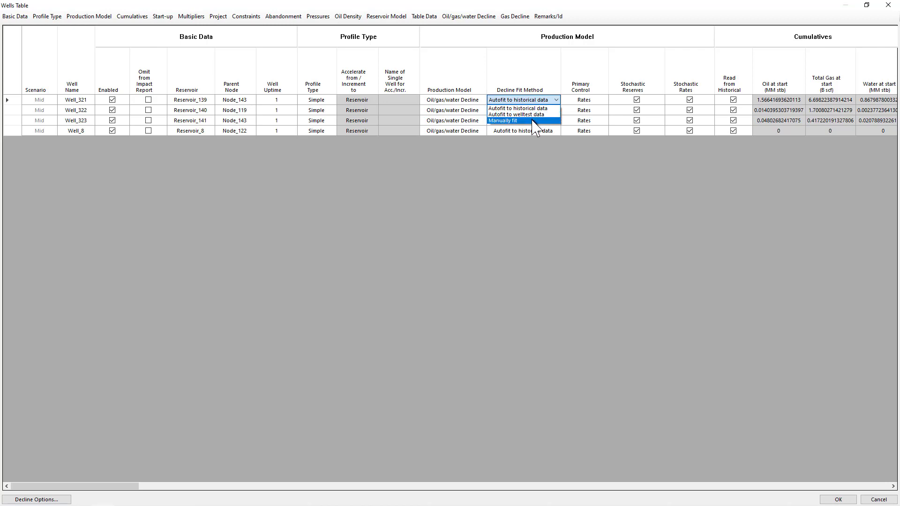
pyautogui.click(534, 121)
pyautogui.click(535, 100)
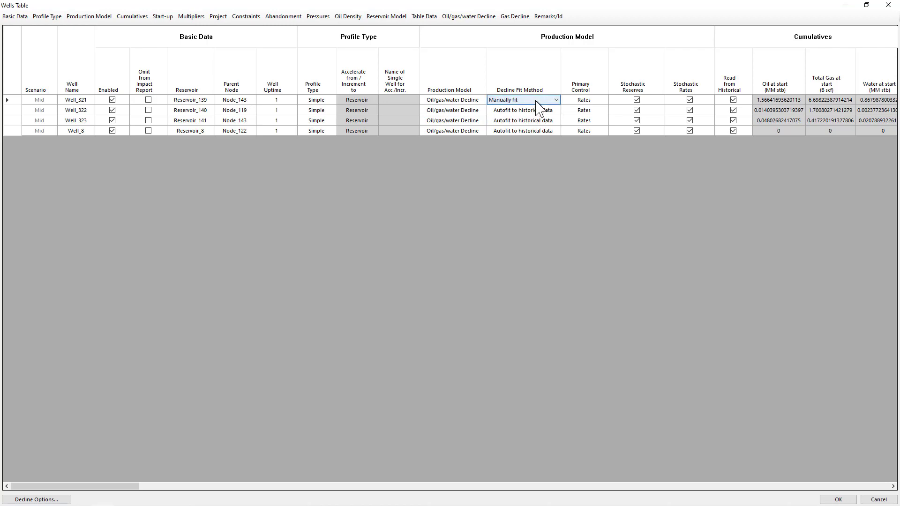
pyautogui.click(528, 110)
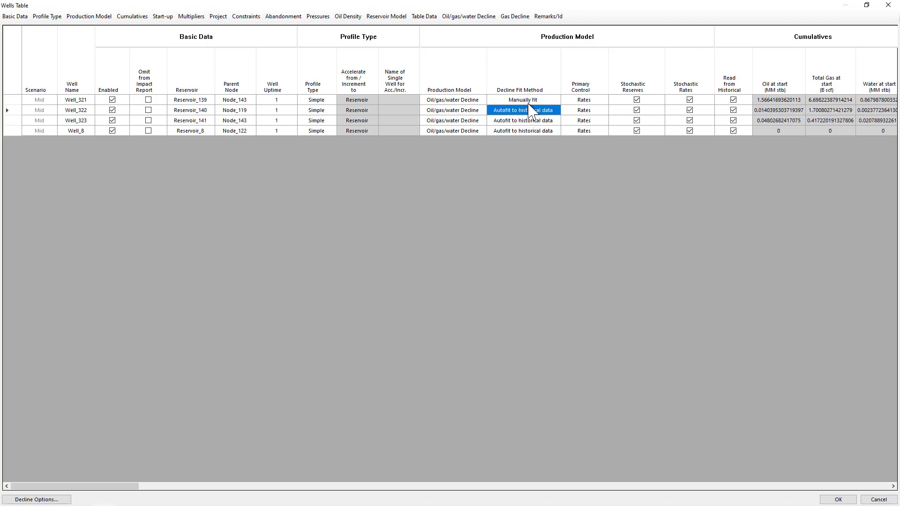
pyautogui.click(531, 100)
pyautogui.rightClick(533, 104)
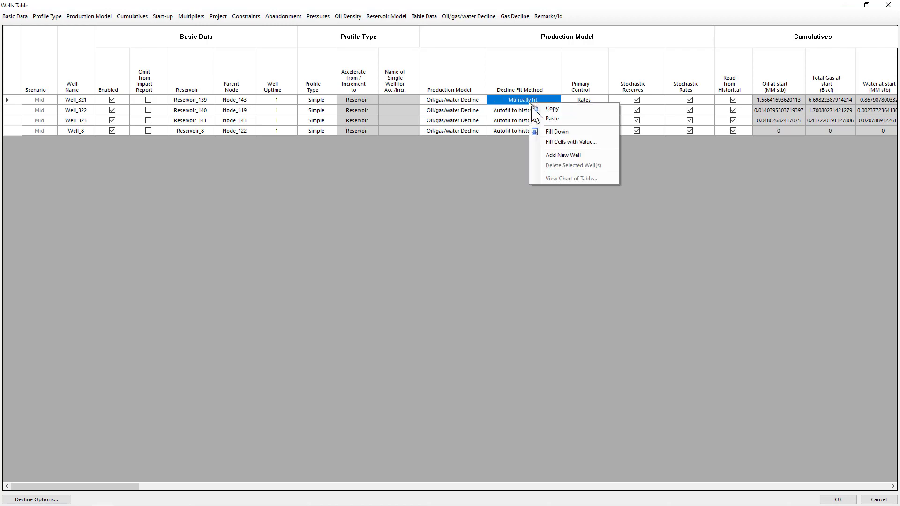
pyautogui.click(543, 132)
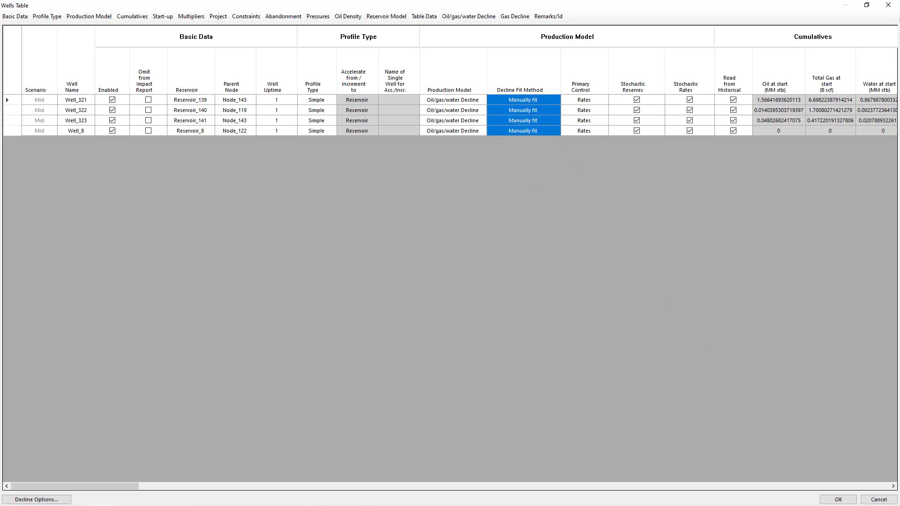
pyautogui.click(837, 499)
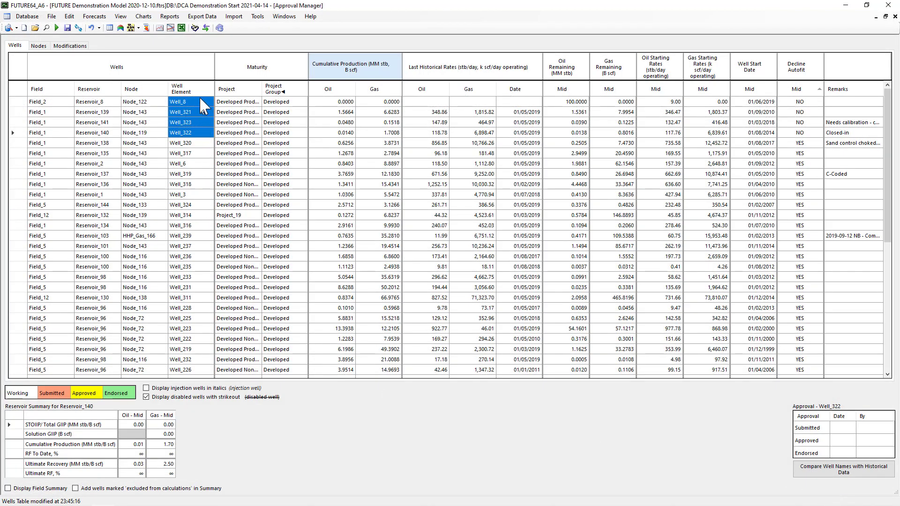
# Open the four selected wells for editing and undock the oil rate and water-cut, WOR, GOR charts, arranging them beside the properties window
pyautogui.rightClick(197, 98)
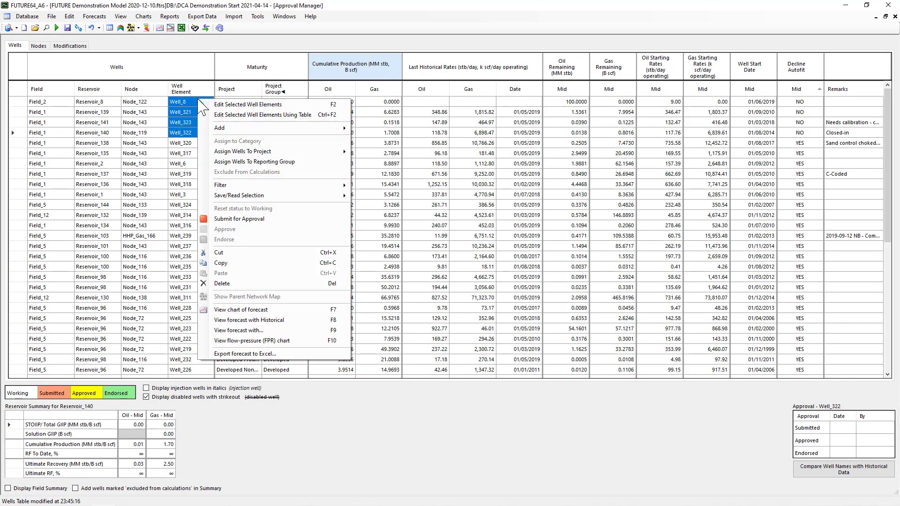
pyautogui.click(233, 105)
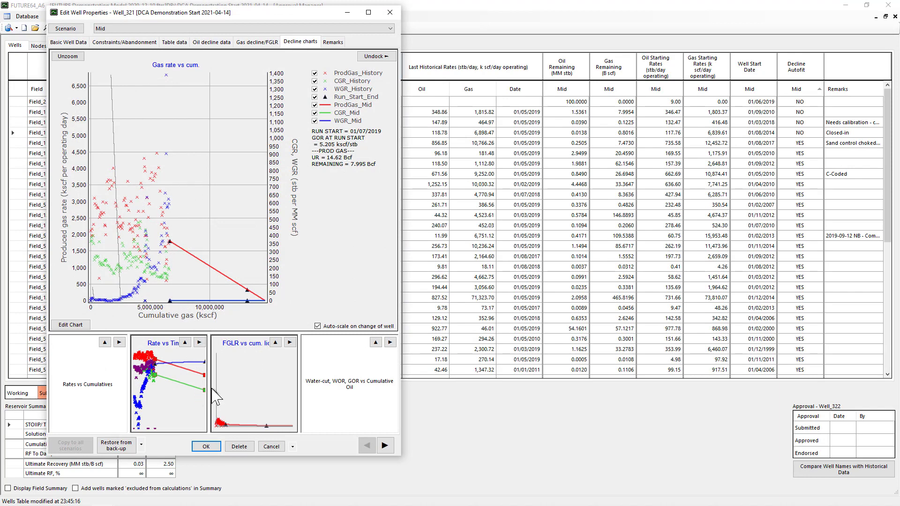
pyautogui.moveTo(88, 385); pyautogui.dragTo(544, 0)
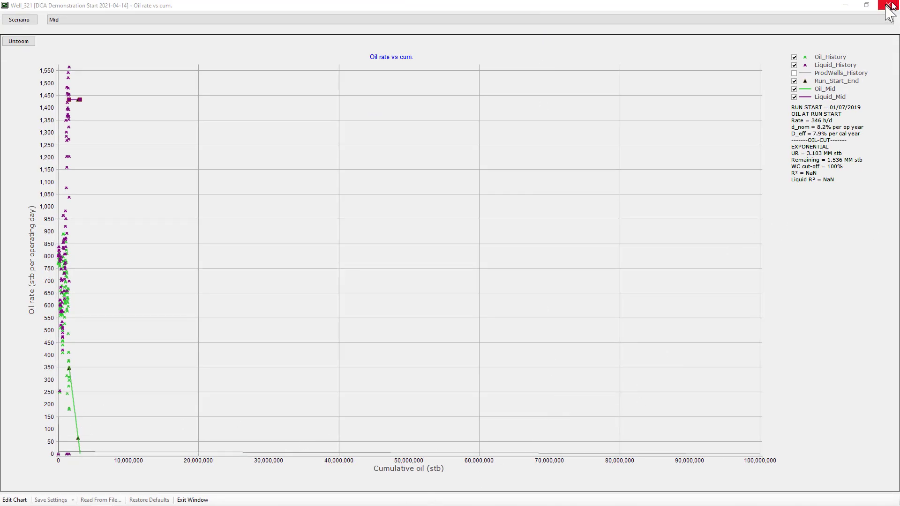
pyautogui.click(869, 5)
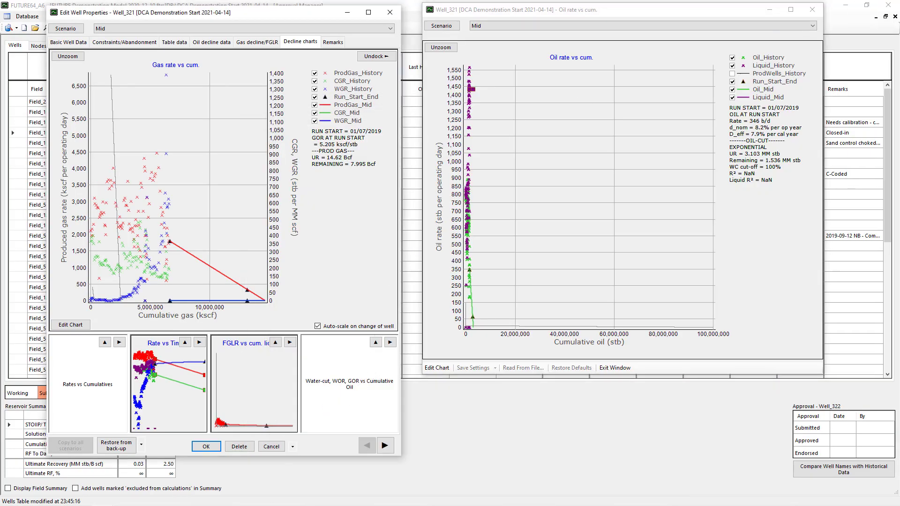
pyautogui.moveTo(349, 385); pyautogui.dragTo(592, 286)
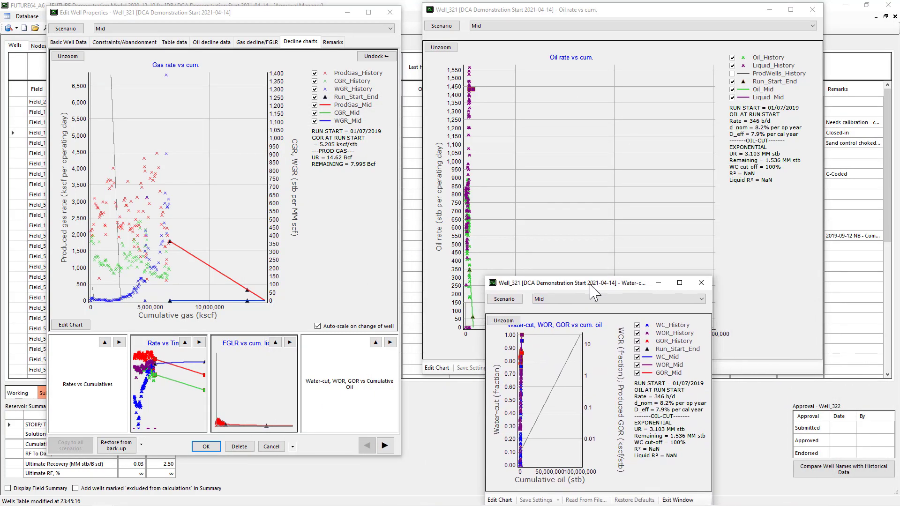
pyautogui.click(801, 357)
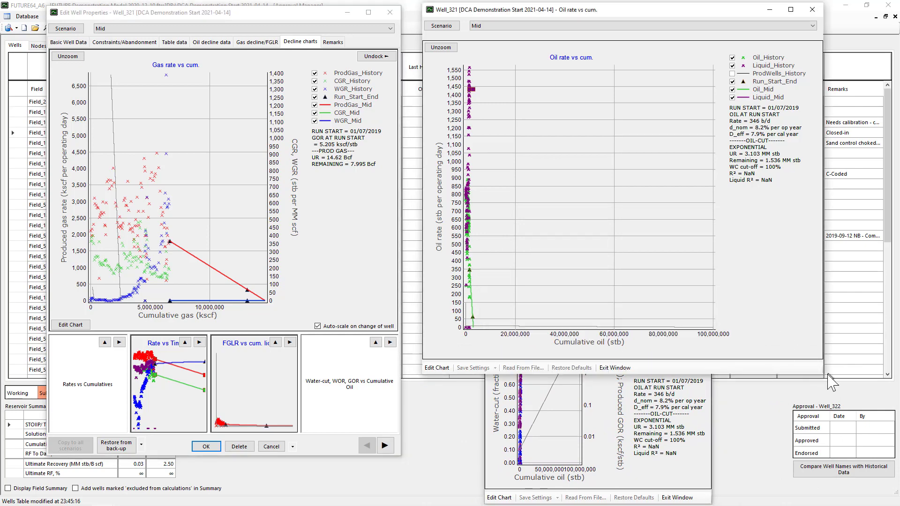
pyautogui.moveTo(820, 375); pyautogui.dragTo(705, 258)
pyautogui.moveTo(624, 276); pyautogui.dragTo(621, 269)
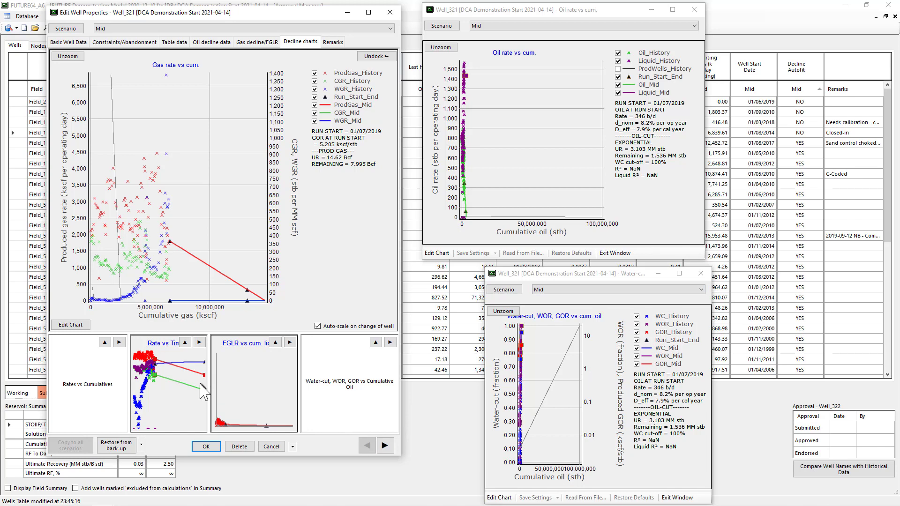
# Enlarge Well_321's Rate vs Time chart and try steepening its oil decline to a UR of about 2.19 MM stb
pyautogui.click(185, 344)
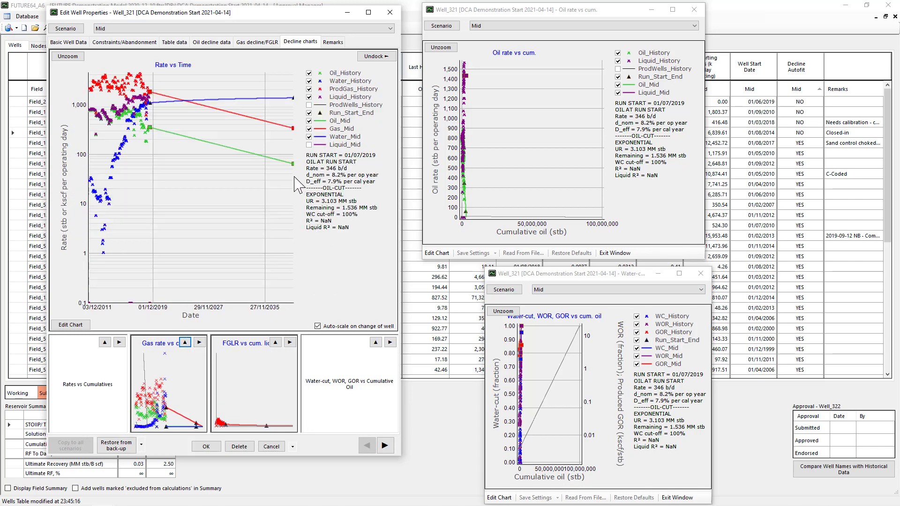
pyautogui.moveTo(292, 163); pyautogui.dragTo(272, 205)
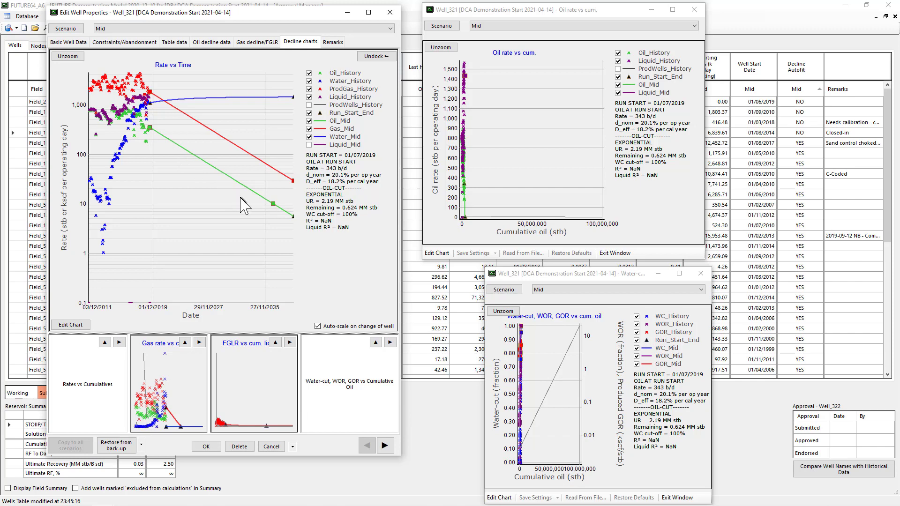
# Set the liquid calculations for Well_322 and Well_321 to Oil-rate decline with liquid trend, and accept the well edits
pyautogui.click(385, 446)
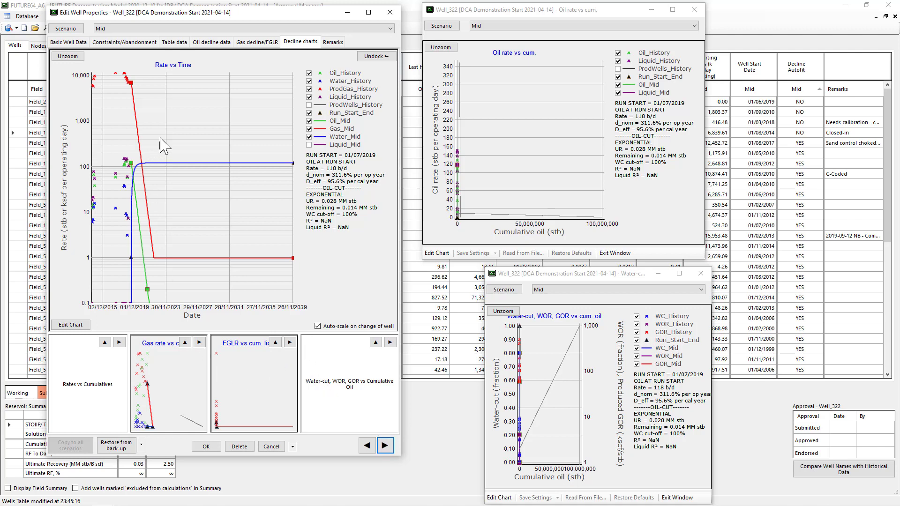
pyautogui.click(209, 52)
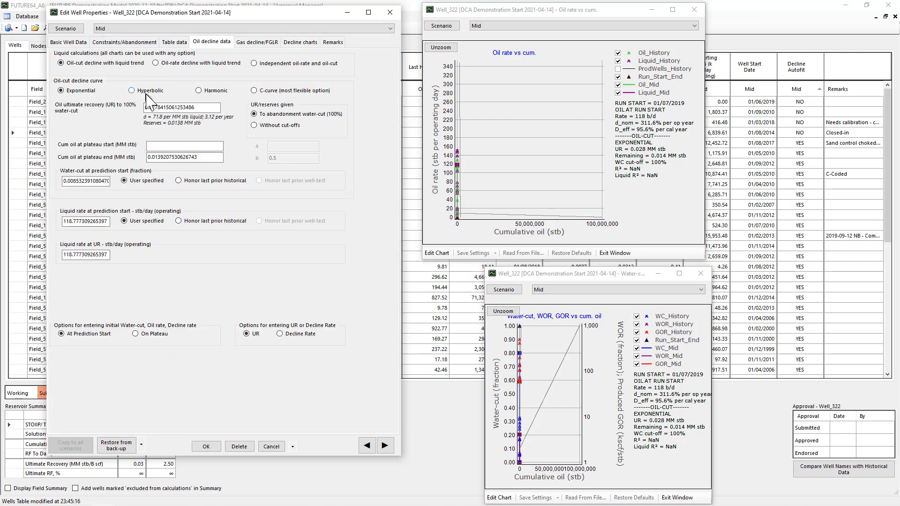
pyautogui.click(201, 64)
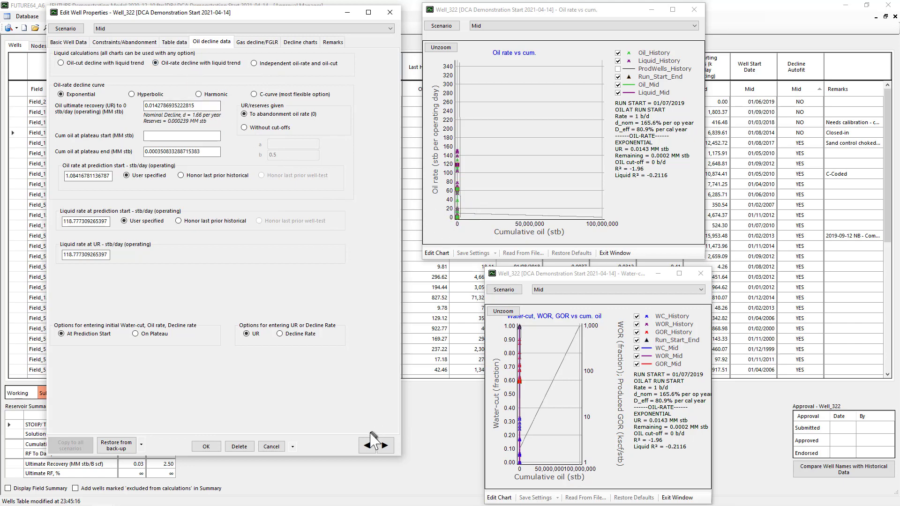
pyautogui.click(370, 445)
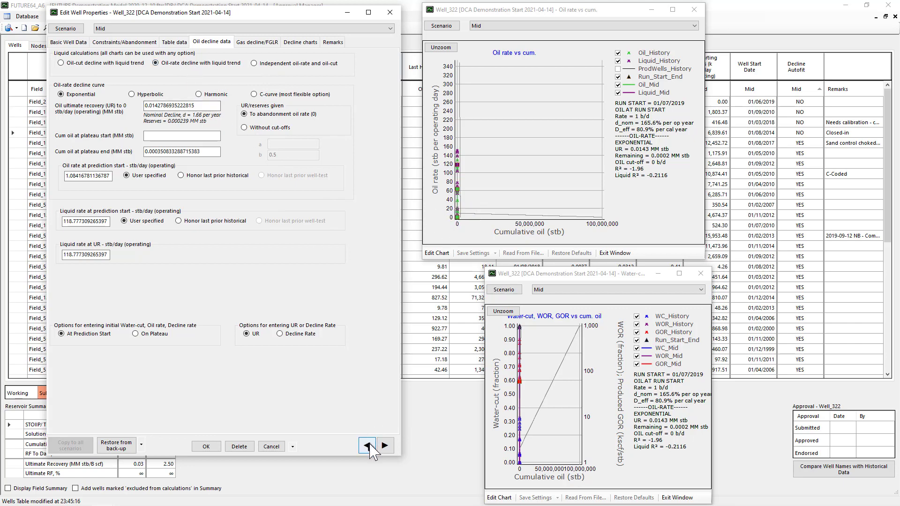
pyautogui.click(156, 63)
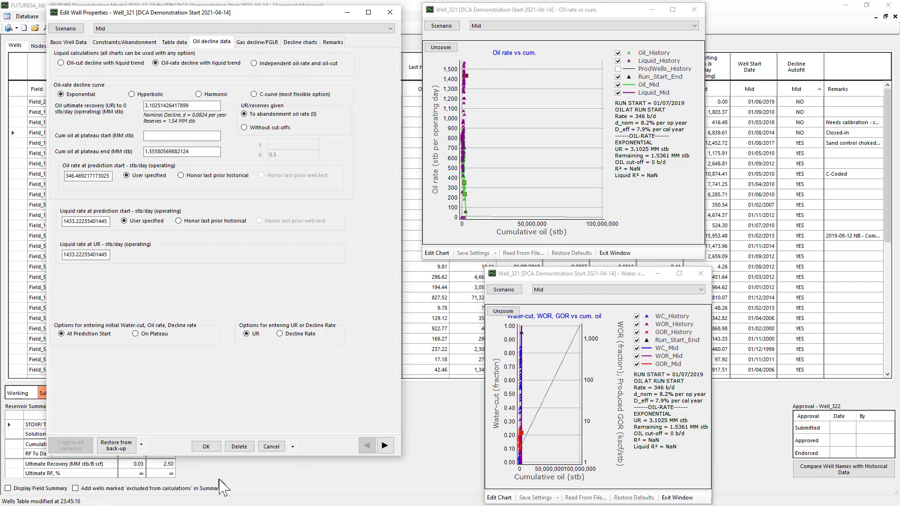
pyautogui.click(207, 446)
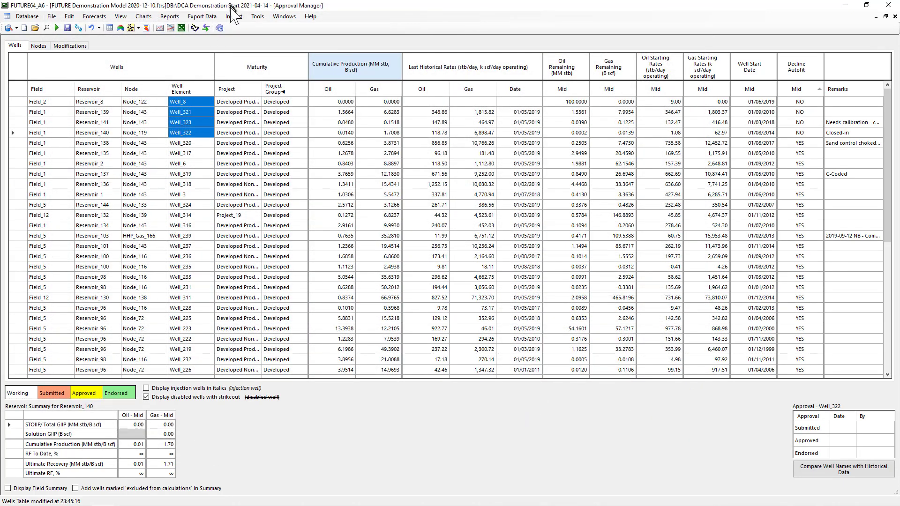
# Set the maximum number of other wells shown in interactive decline charts to 0 in the program options
pyautogui.click(250, 18)
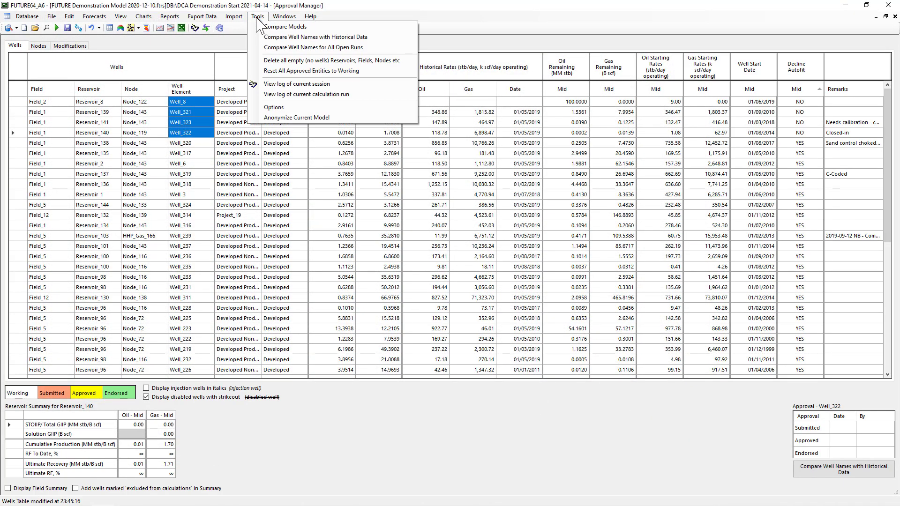
pyautogui.click(303, 110)
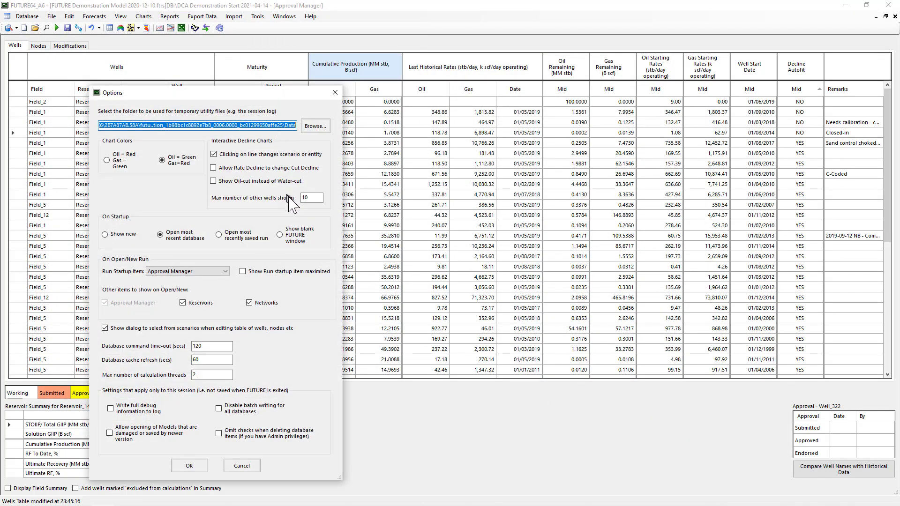
pyautogui.moveTo(311, 198); pyautogui.dragTo(293, 199)
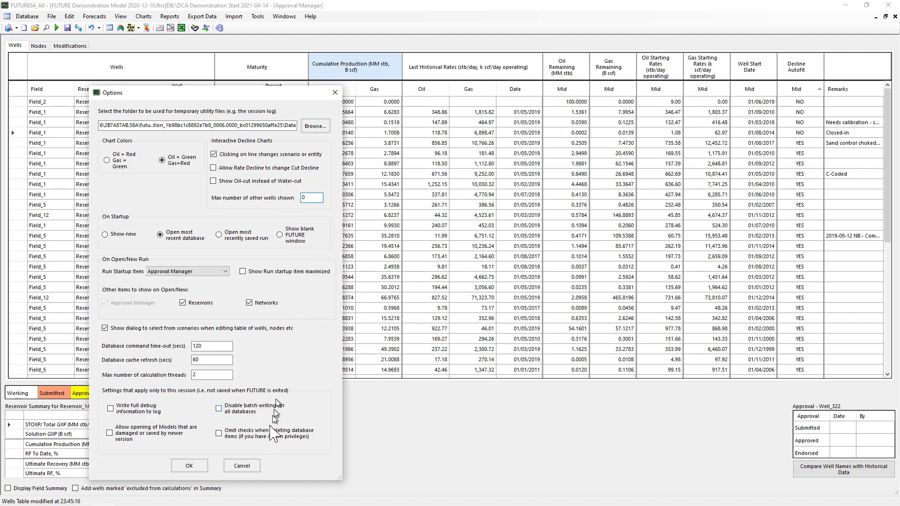
pyautogui.click(191, 466)
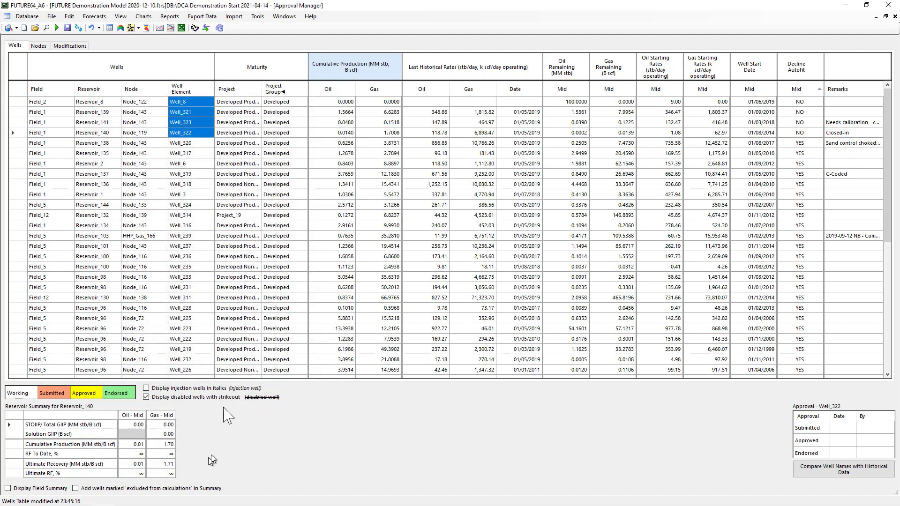
# Reopen the four selected wells for editing, show Well_321's decline charts, and arrange the oil rate and water-cut charts beside them
pyautogui.rightClick(208, 106)
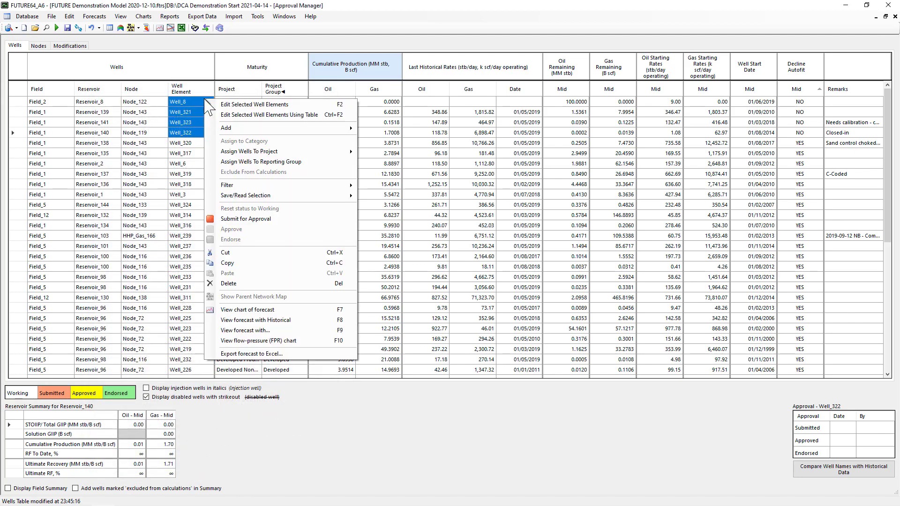
pyautogui.click(237, 105)
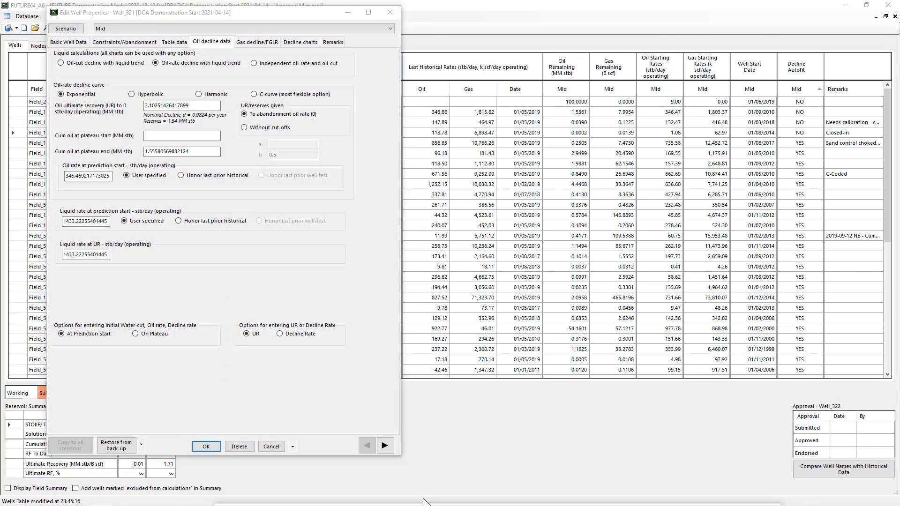
pyautogui.click(474, 452)
pyautogui.moveTo(484, 223); pyautogui.dragTo(518, 15)
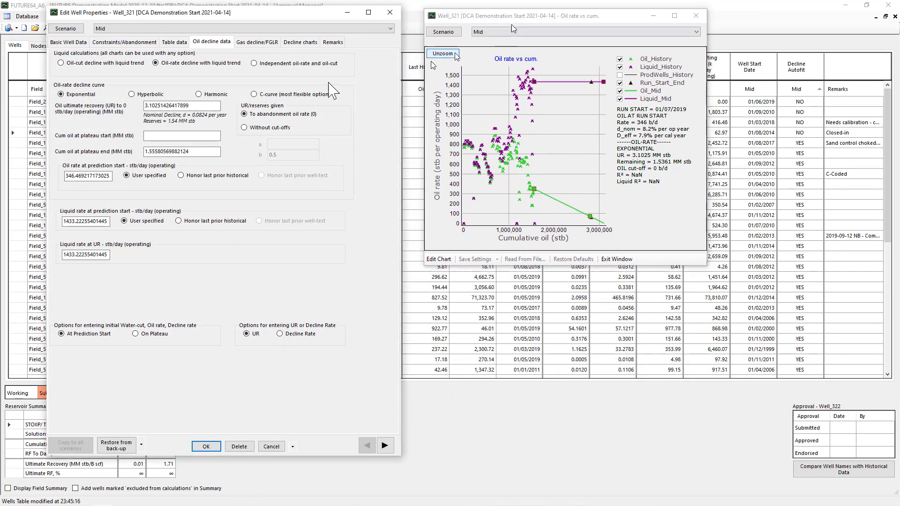
pyautogui.click(300, 42)
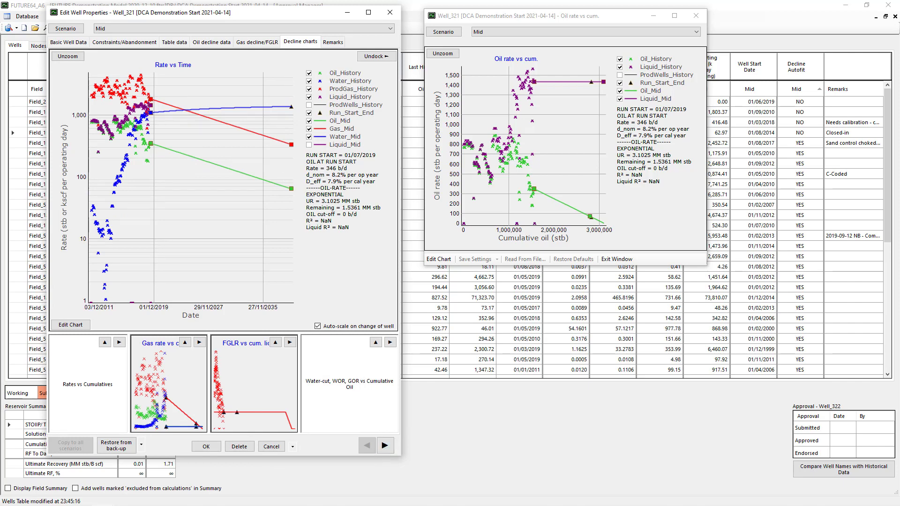
pyautogui.moveTo(673, 505); pyautogui.dragTo(530, 283)
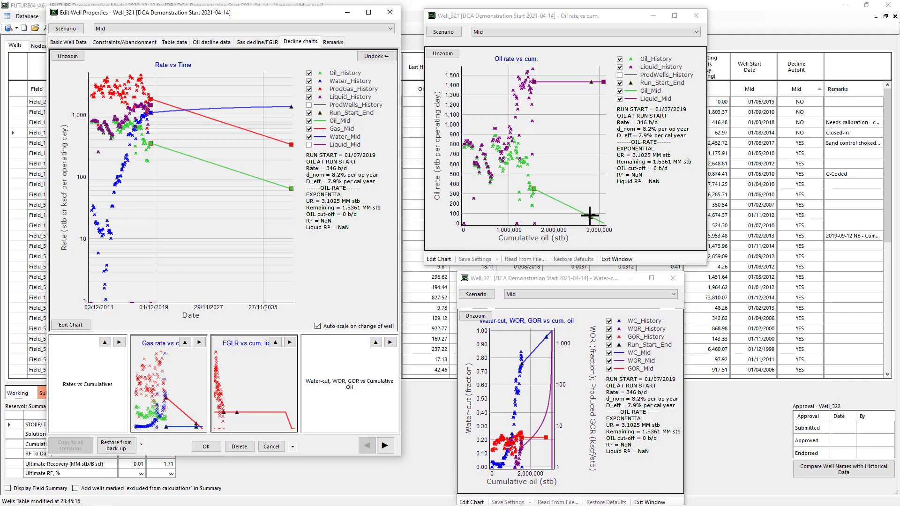
# Refit the oil rate vs cumulative declines, giving UR of about 2.03 MM stb for Well_321 and 0.023 MM stb for Well_322
pyautogui.moveTo(590, 216); pyautogui.dragTo(558, 226)
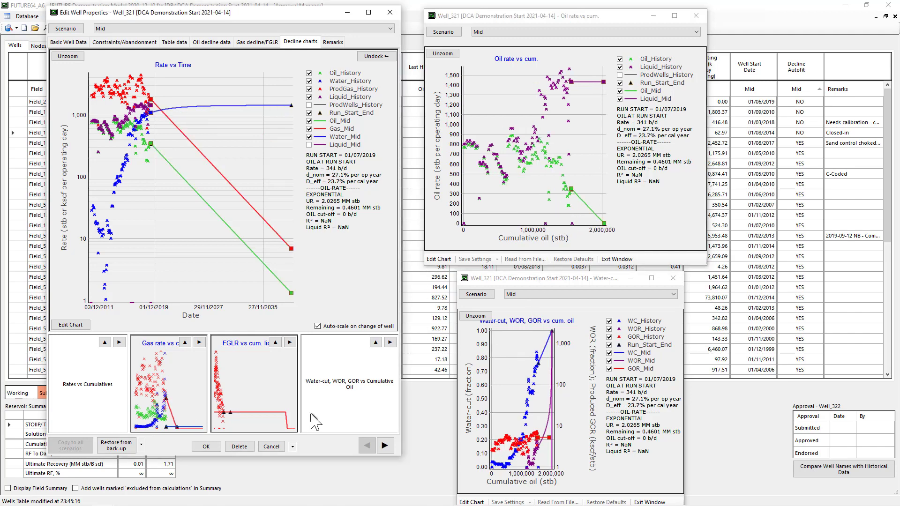
pyautogui.click(385, 446)
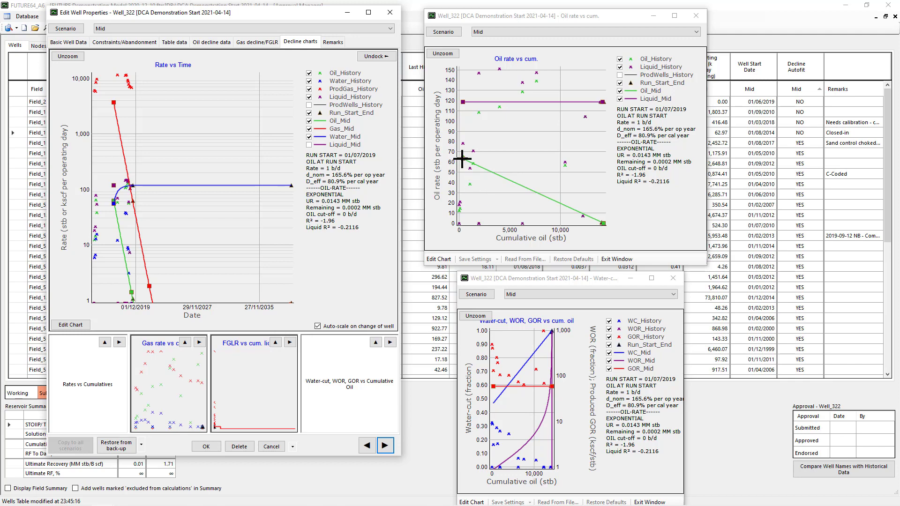
pyautogui.moveTo(463, 160); pyautogui.dragTo(538, 125)
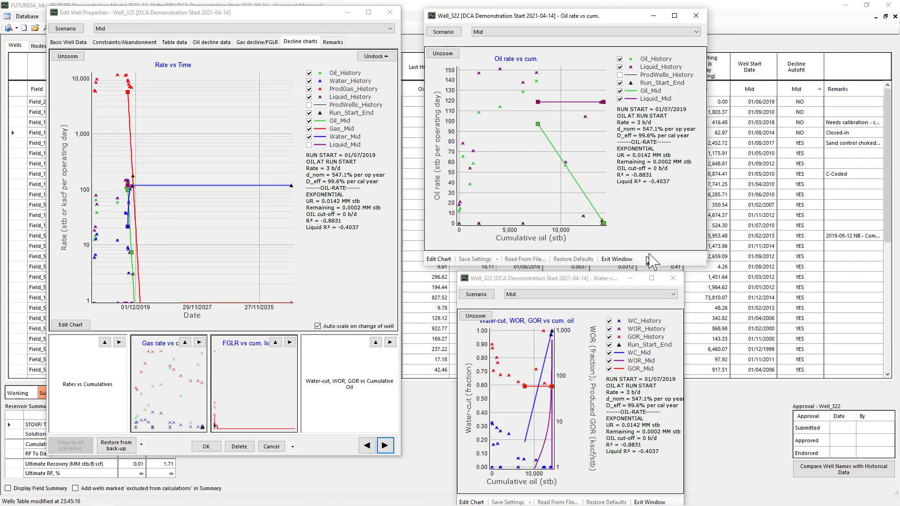
pyautogui.moveTo(604, 225); pyautogui.dragTo(616, 187)
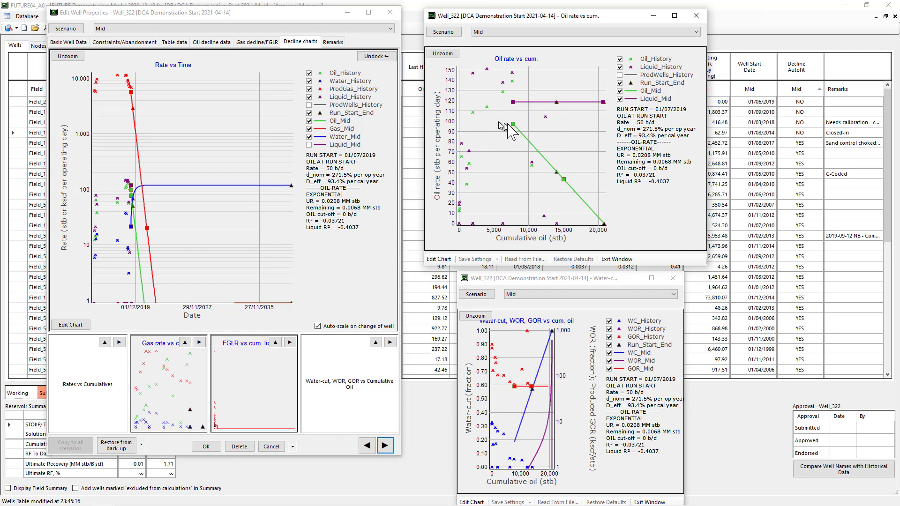
pyautogui.moveTo(513, 125); pyautogui.dragTo(508, 135)
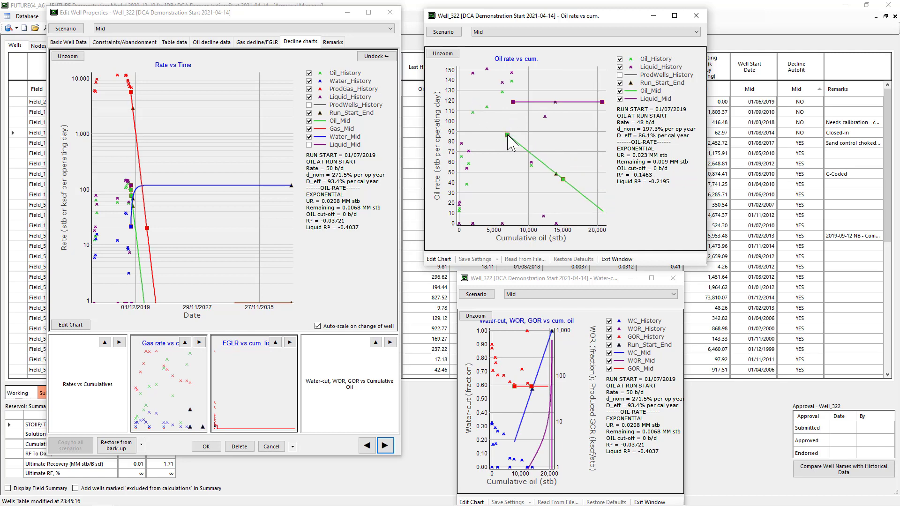
# Flatten Well_323's water-cut trend to a UR of about 0.189 MM stb, go on to Well_8, and accept the well edits
pyautogui.click(385, 445)
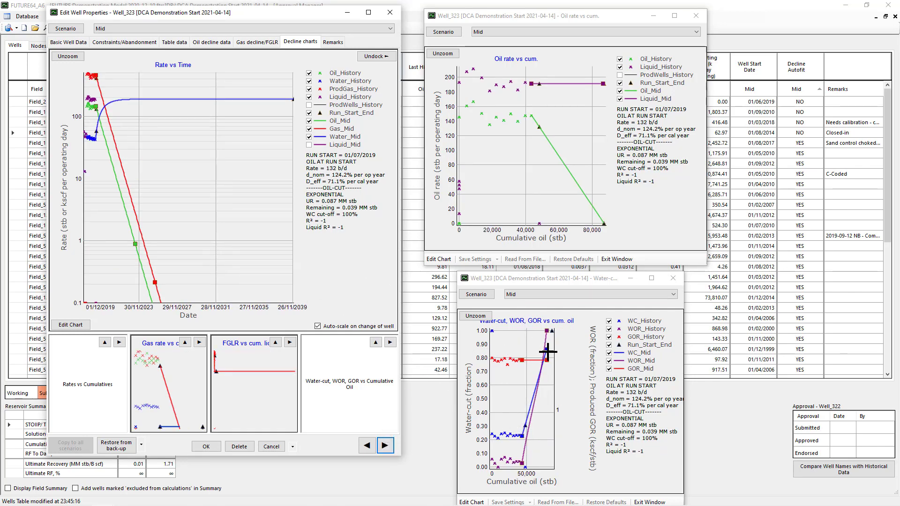
pyautogui.moveTo(545, 349); pyautogui.dragTo(572, 398)
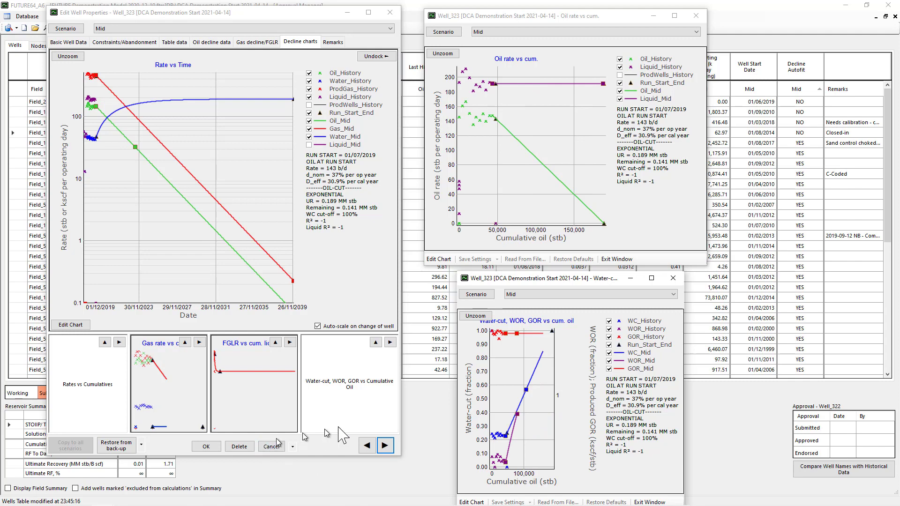
pyautogui.click(386, 446)
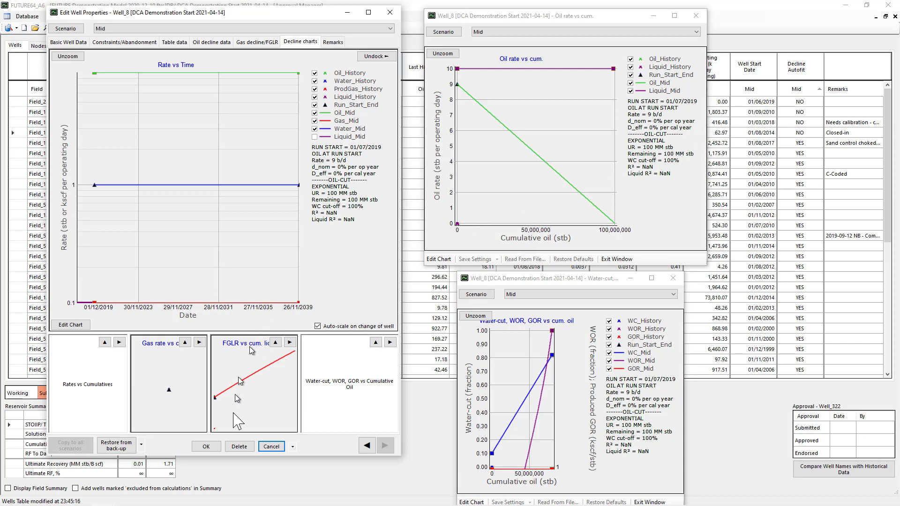
pyautogui.click(214, 447)
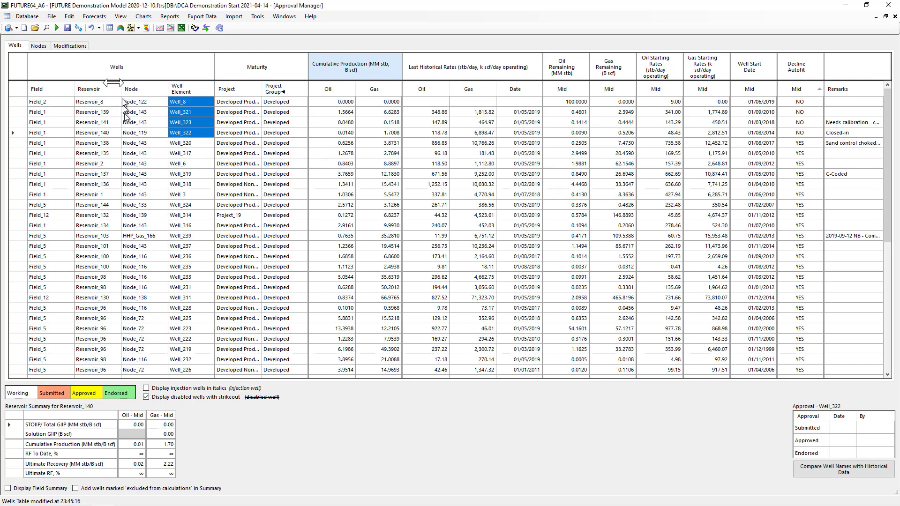
# Calculate the DCA Demonstration Start 2021-04-14 run from 01/07/2019 to 01/01/2040, saving the output to database and memory
pyautogui.click(56, 28)
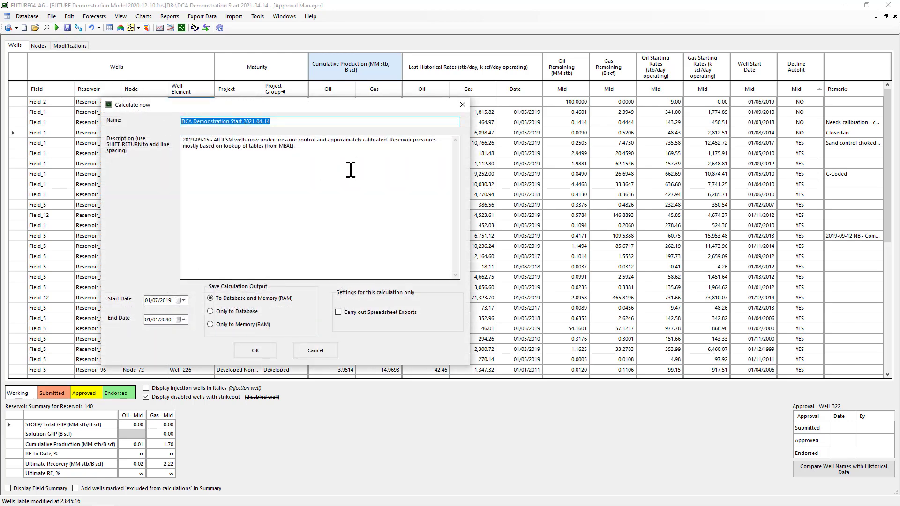
pyautogui.click(261, 349)
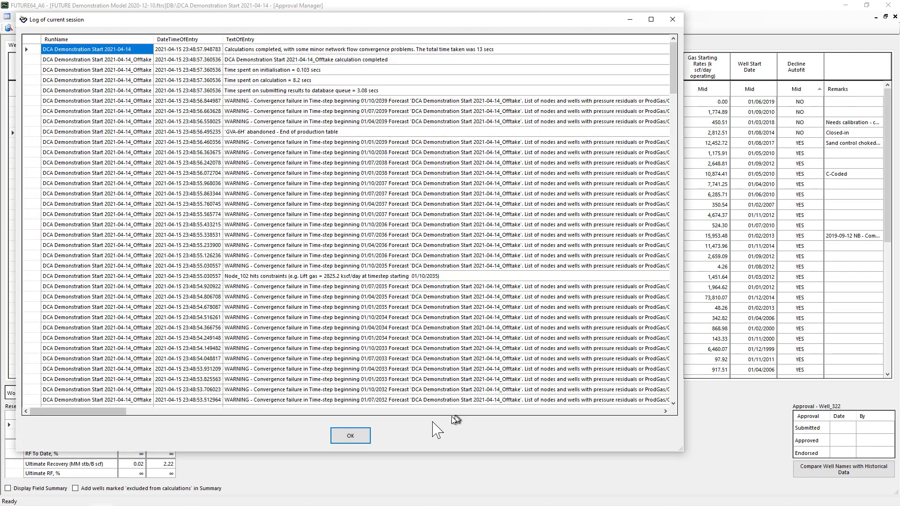
# Close the calculation log and chart the Developed project group's forecast together with the AnonymizedHistoricals_2 production history
pyautogui.click(333, 440)
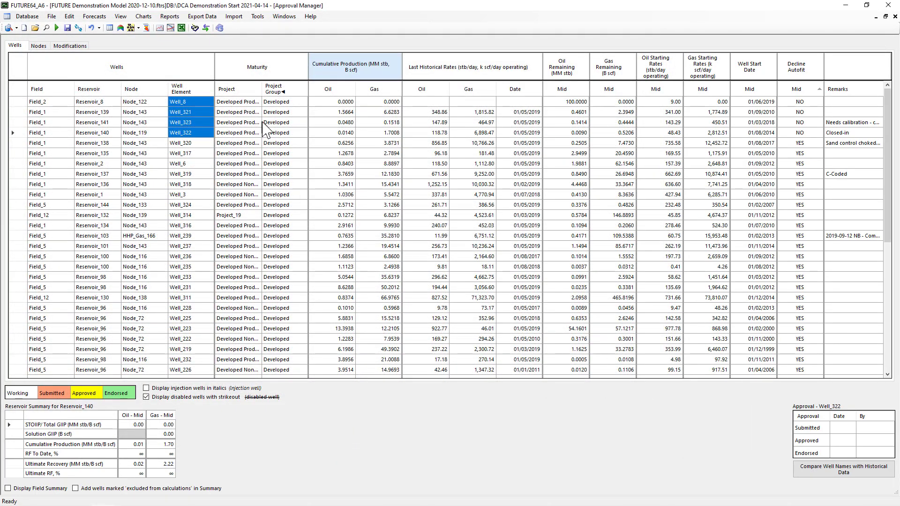
pyautogui.click(272, 122)
pyautogui.rightClick(272, 122)
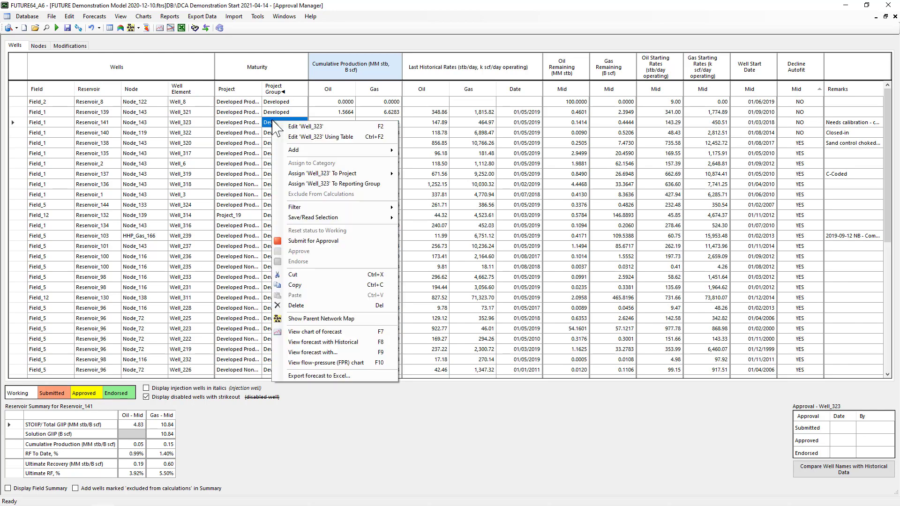
pyautogui.click(335, 353)
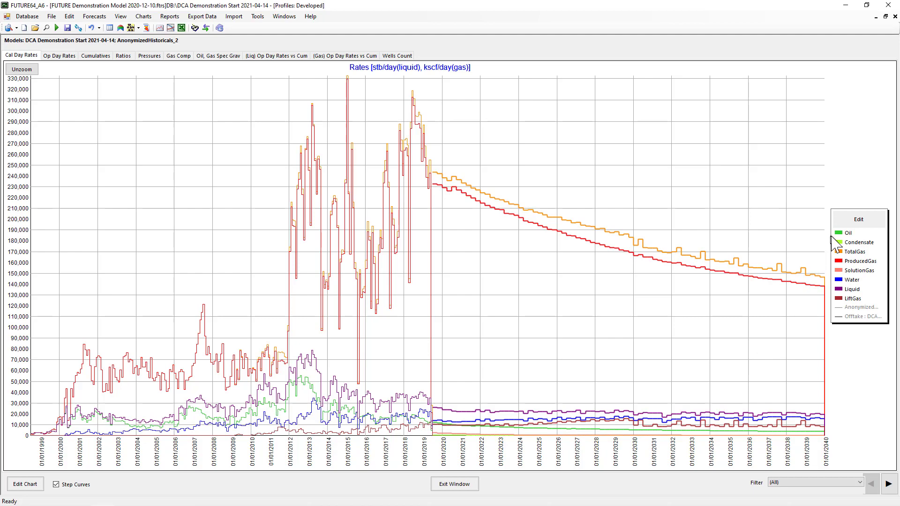
# Isolate the oil, gas and water curves one at a time in the calendar-day rates chart, and show all curves again
pyautogui.click(848, 234)
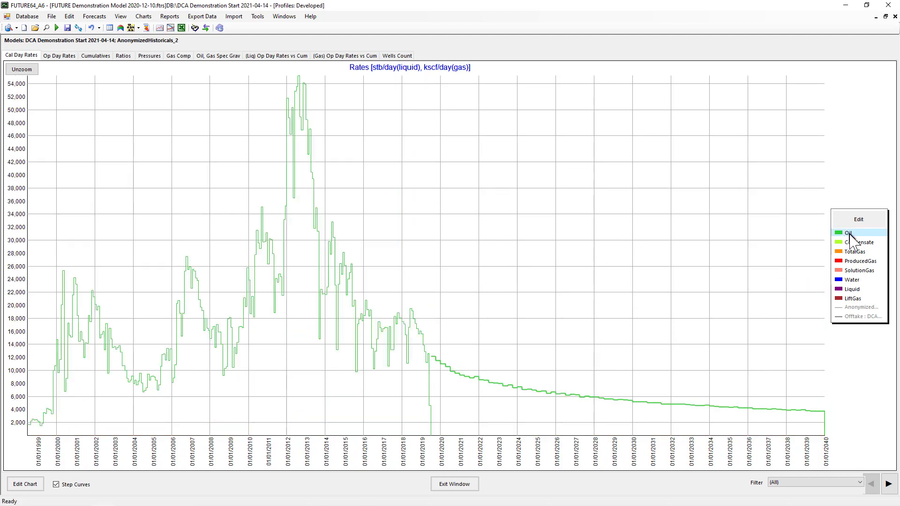
pyautogui.click(852, 252)
pyautogui.click(851, 261)
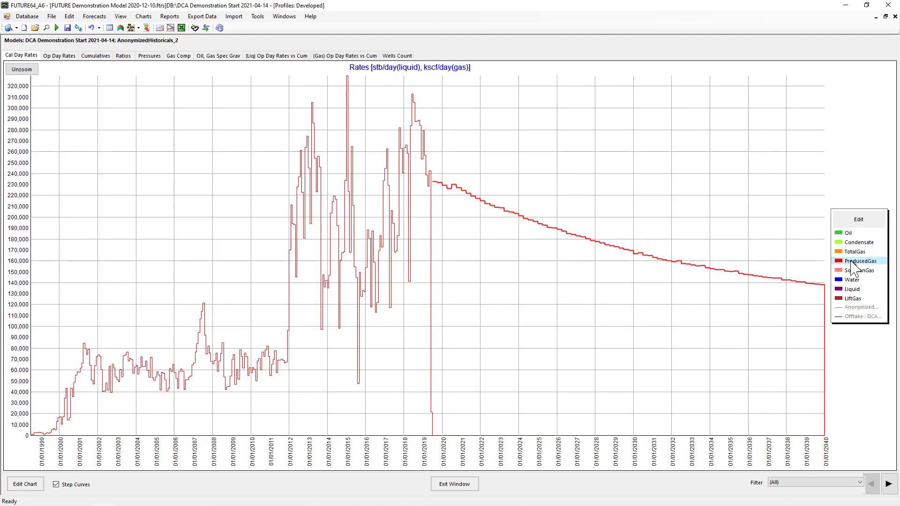
pyautogui.click(853, 271)
pyautogui.click(852, 281)
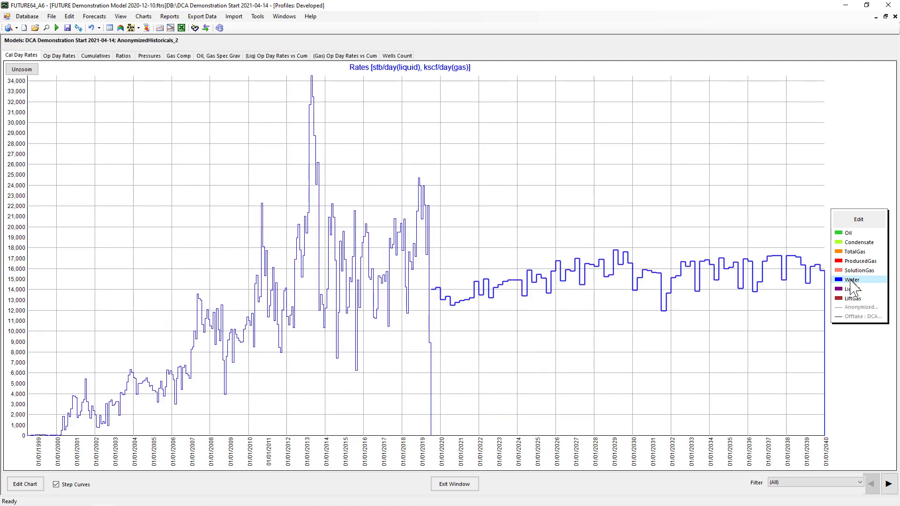
pyautogui.click(852, 280)
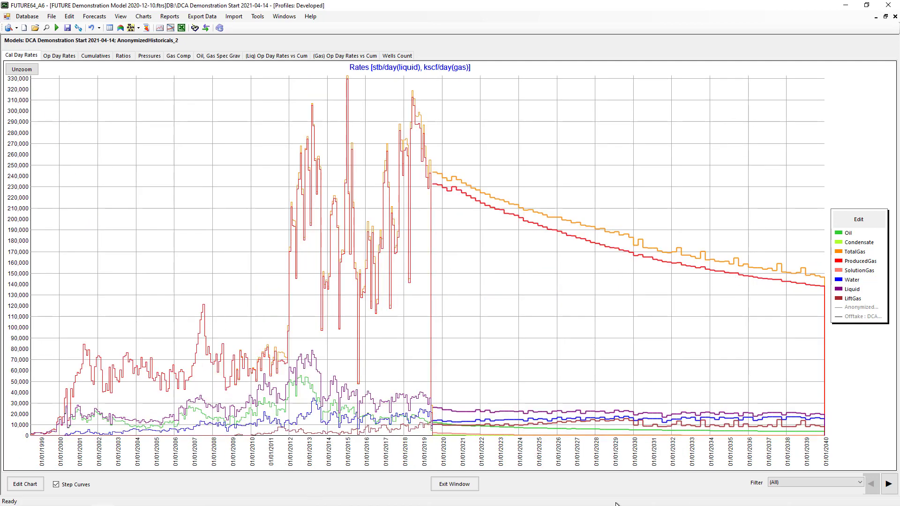